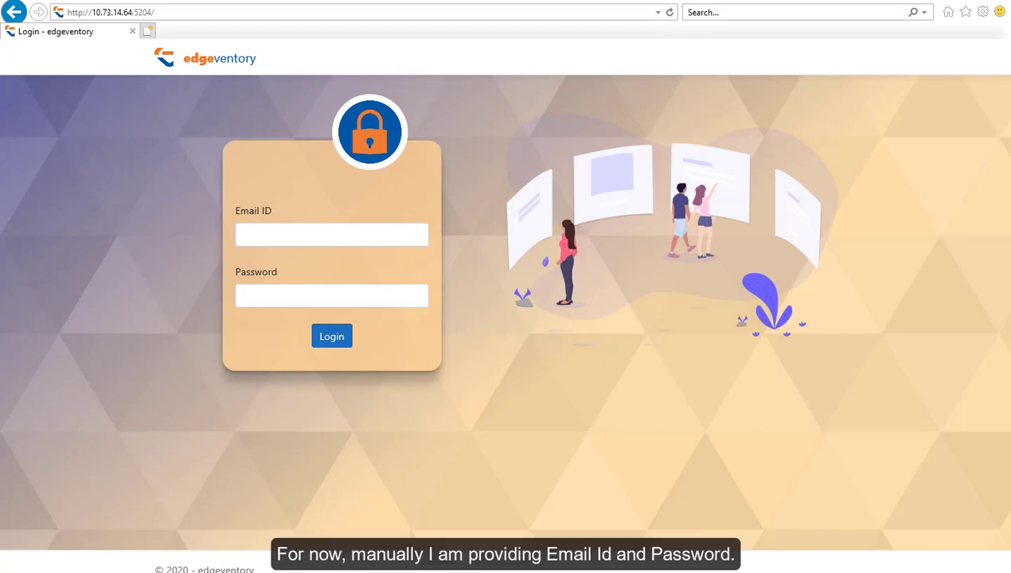
Log in to Edgeventory with the demo account email and password to reach the Orders page.
left_click(274, 237)
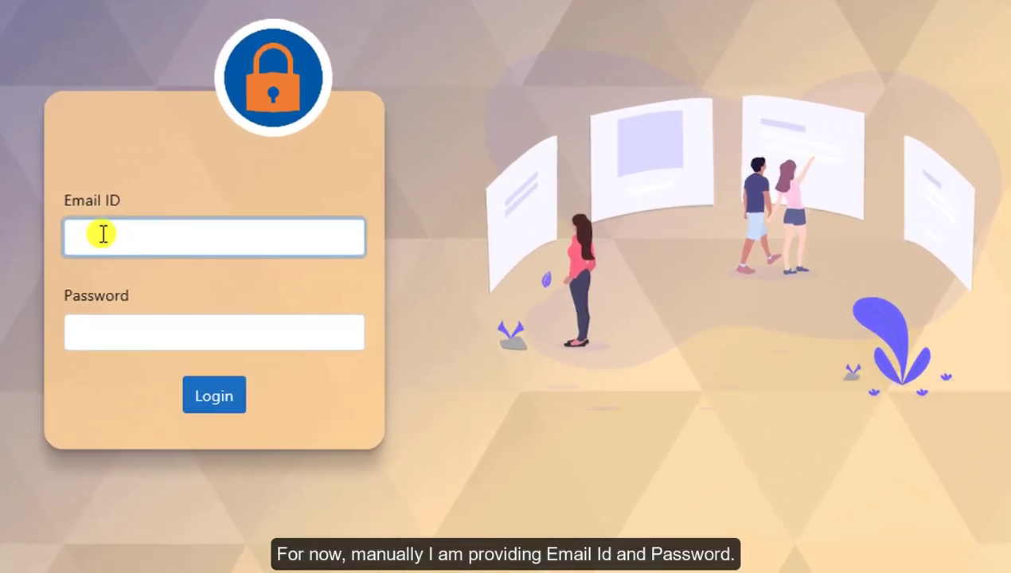
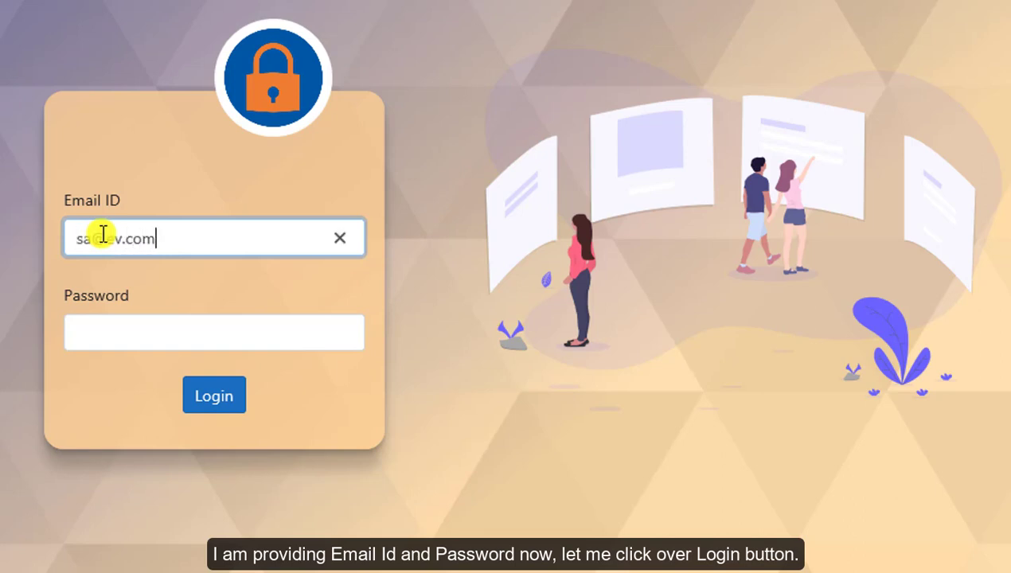
key("Tab")
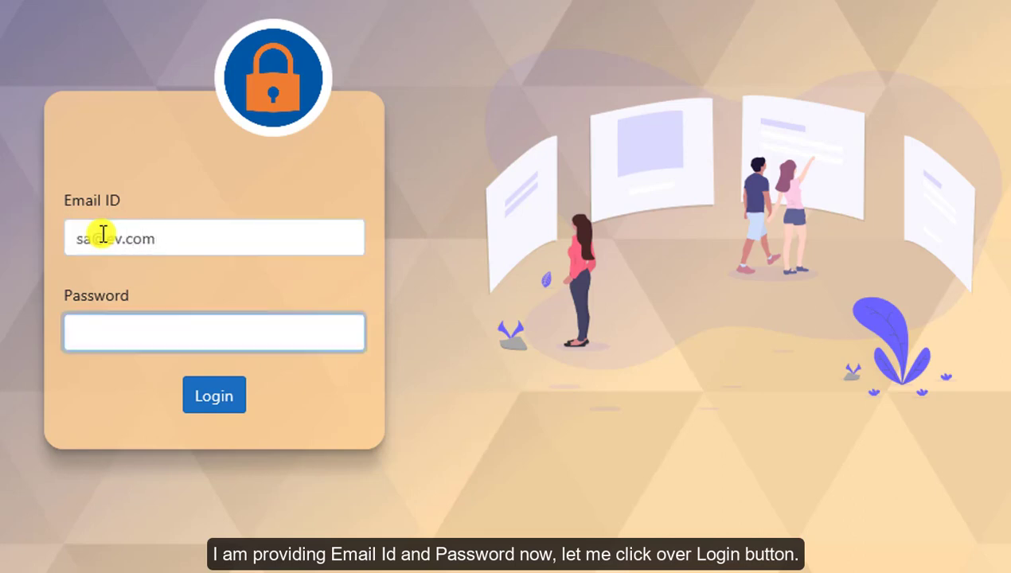
type("aaaaaa")
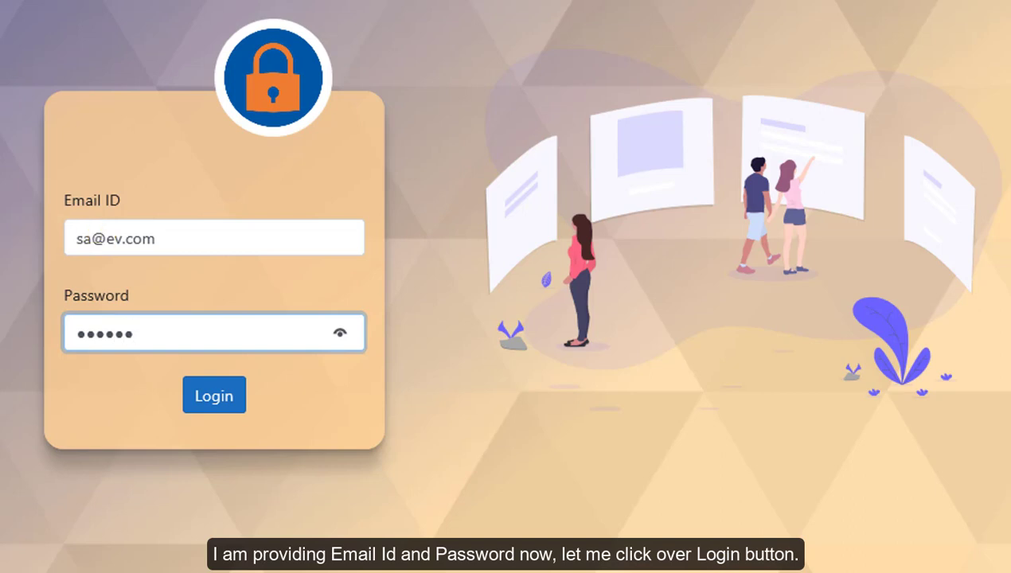
type("aaaaa")
key("Tab")
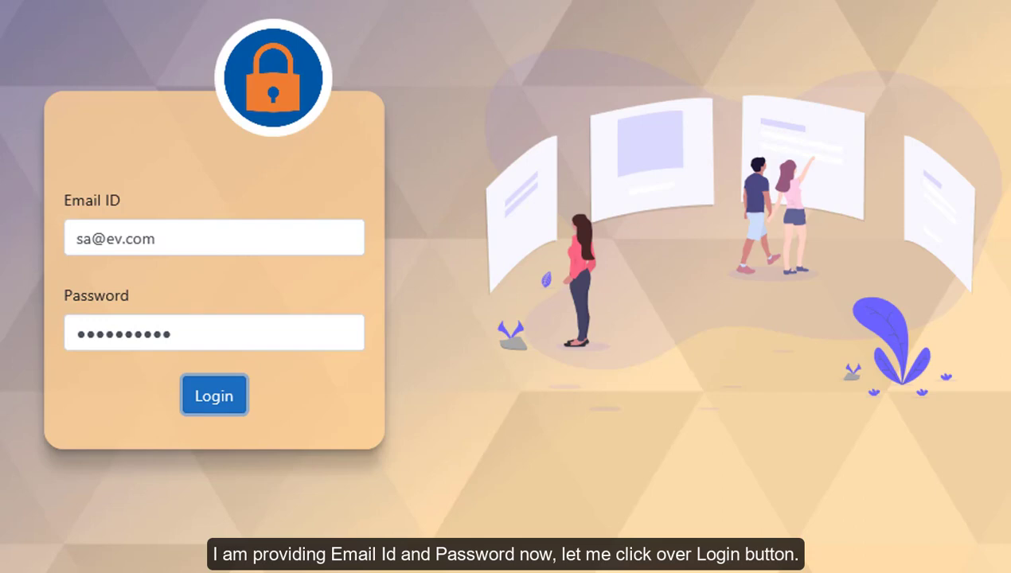
key("Return")
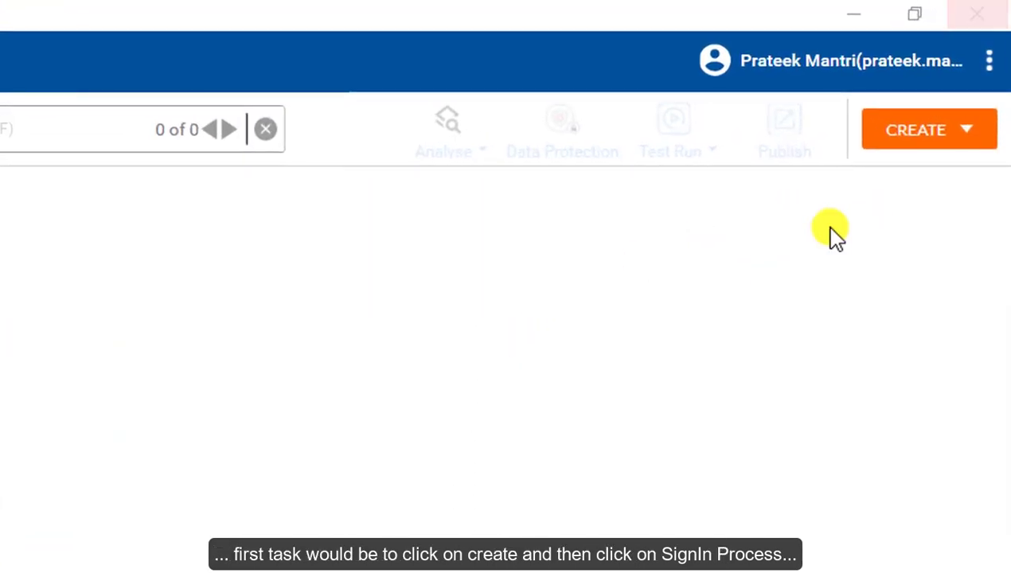
Create a new Sign In Process, 'New SignIn Process 1', and focus the Activity Name search box.
left_click(955, 139)
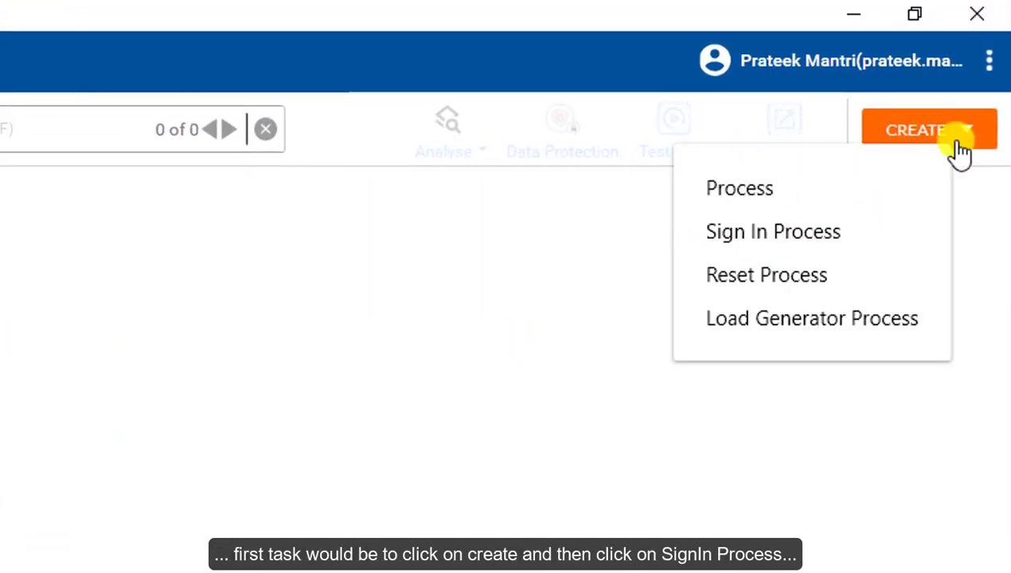
left_click(824, 244)
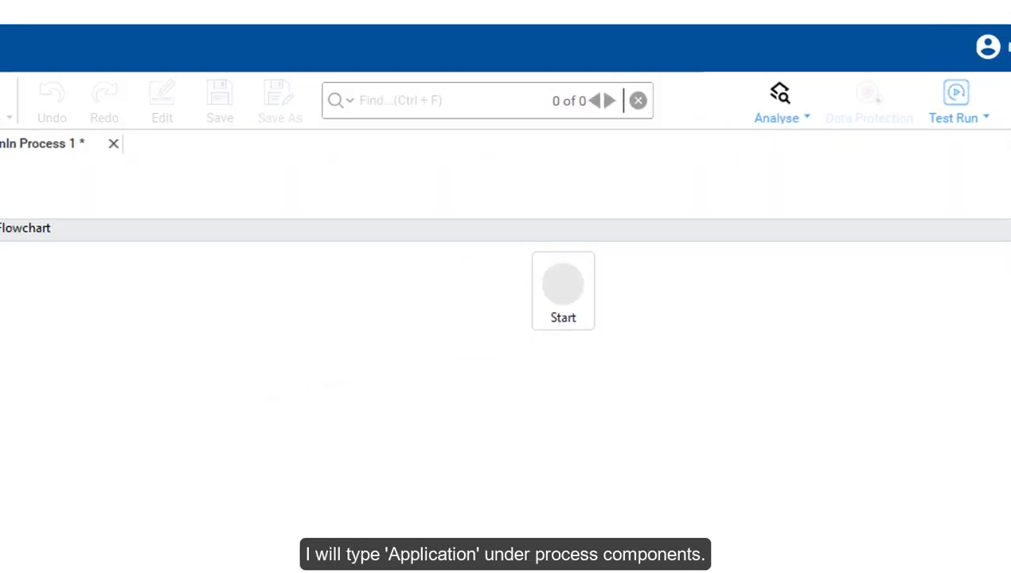
left_click(107, 179)
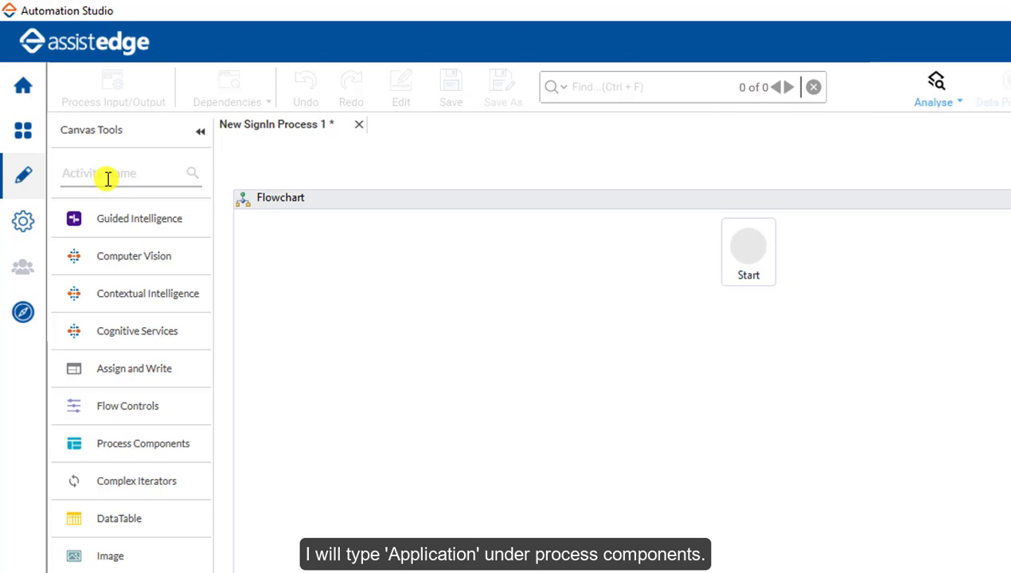
Add an Application activity below Start, set its type to WebApps, and begin adding a new application.
type("applica")
left_click_drag(126, 251, 800, 420)
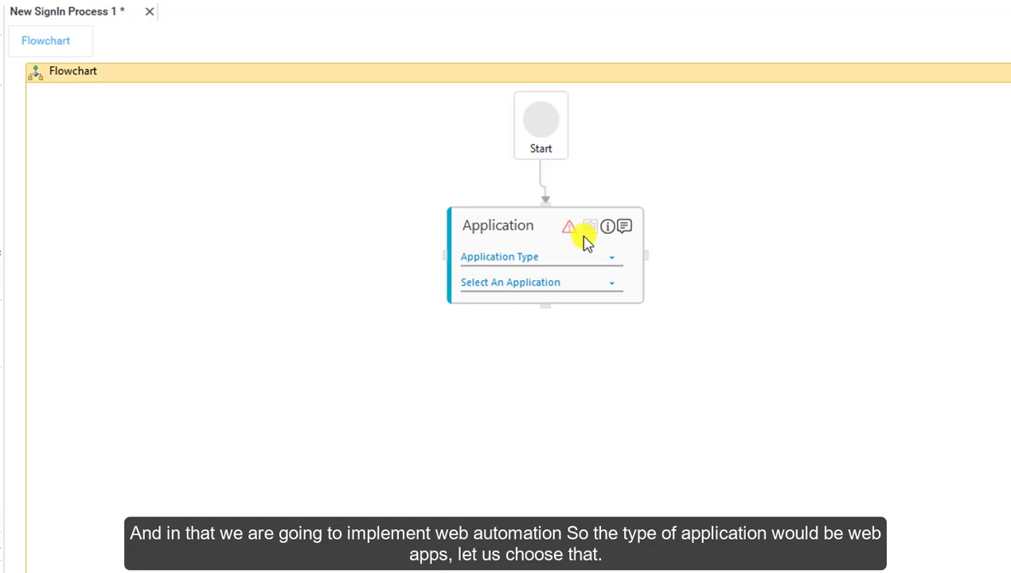
left_click(450, 253)
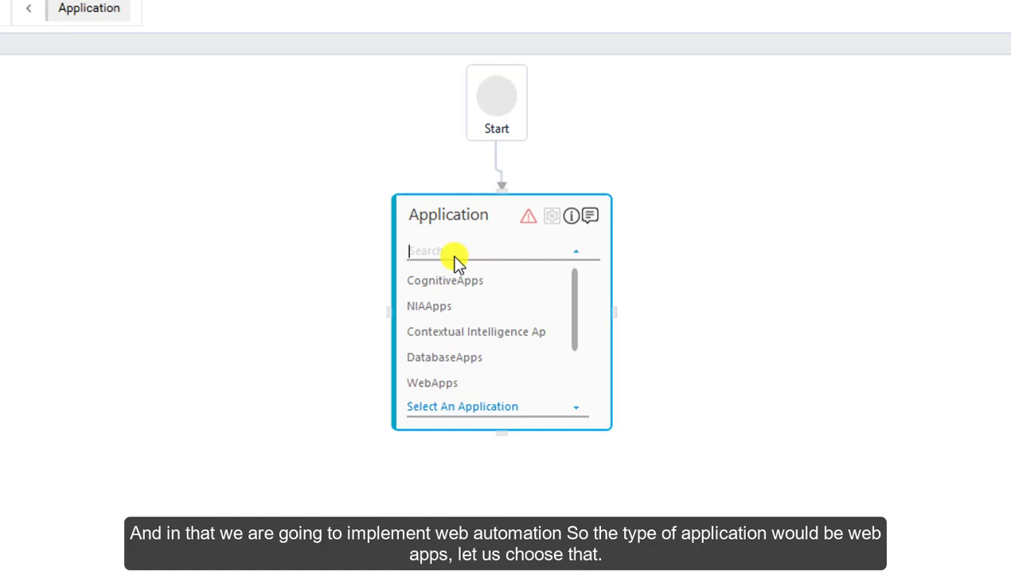
left_click(460, 382)
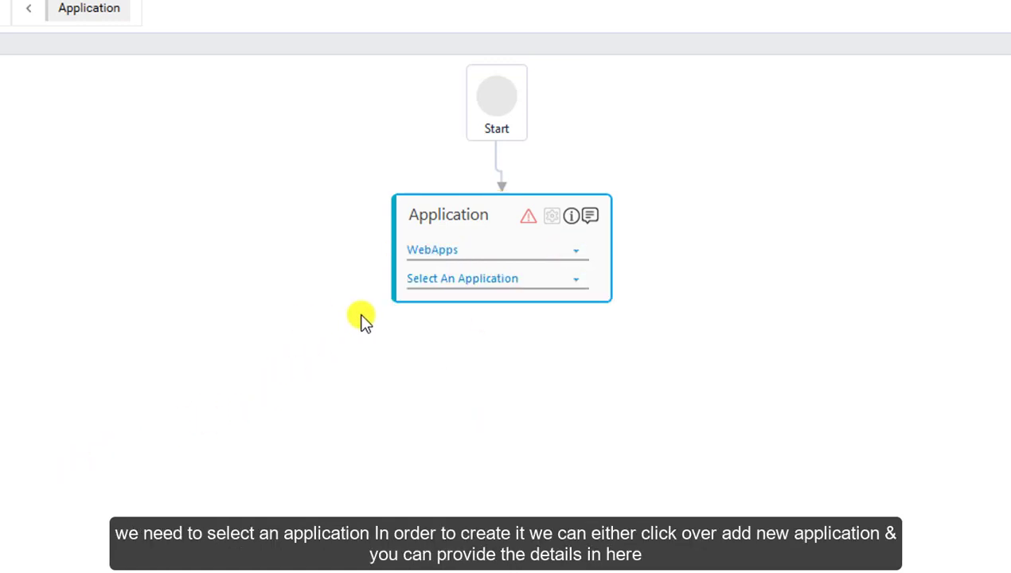
left_click(439, 278)
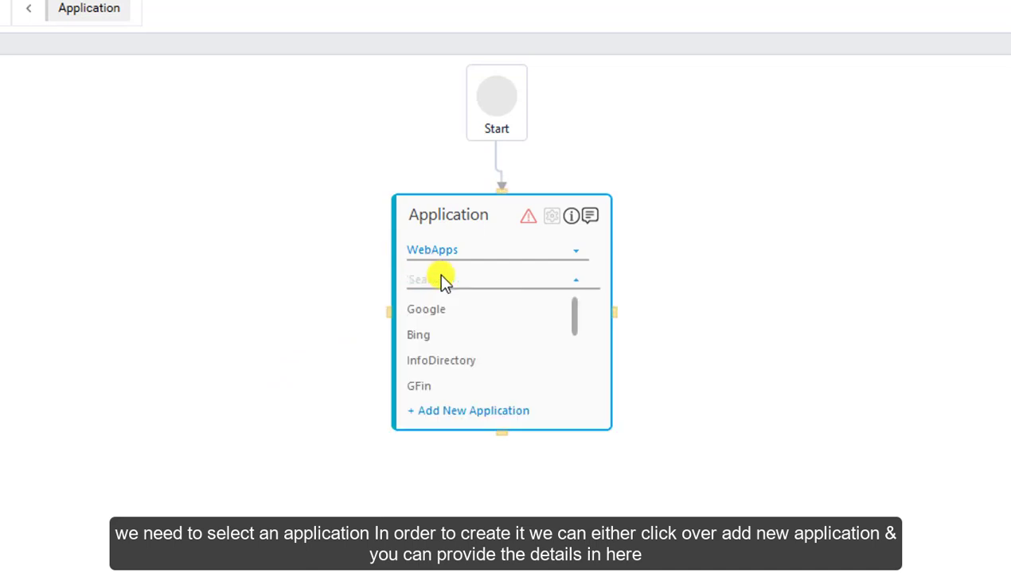
left_click(471, 412)
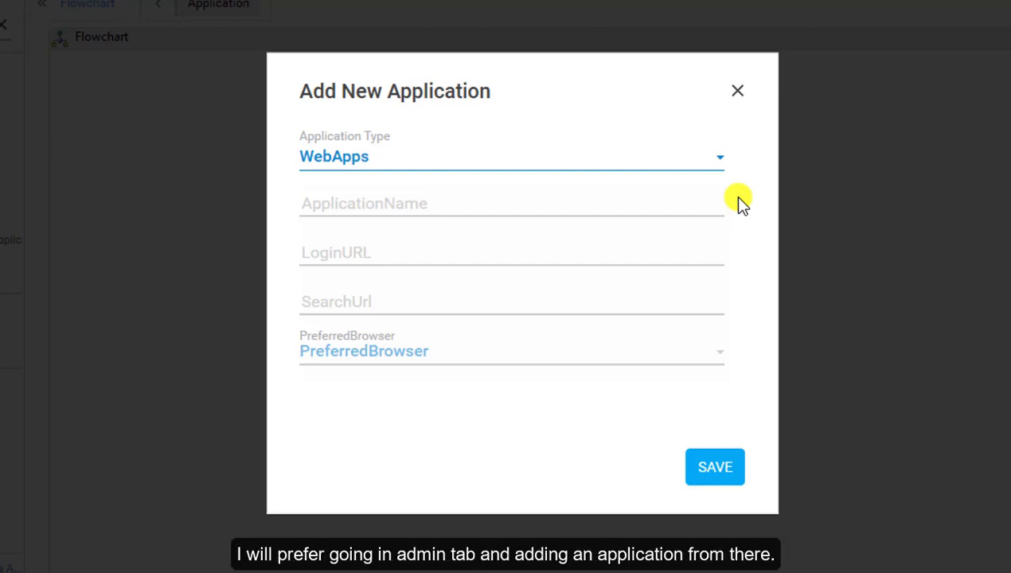
Add a WebApps application named 'EdgeInventorySite' from the admin Applications page.
left_click(736, 92)
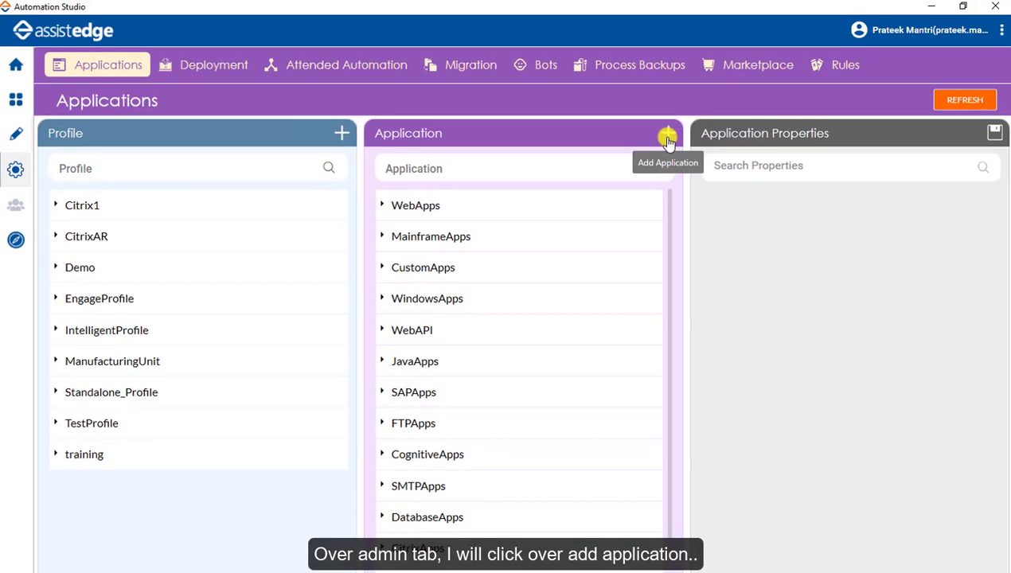
left_click(667, 139)
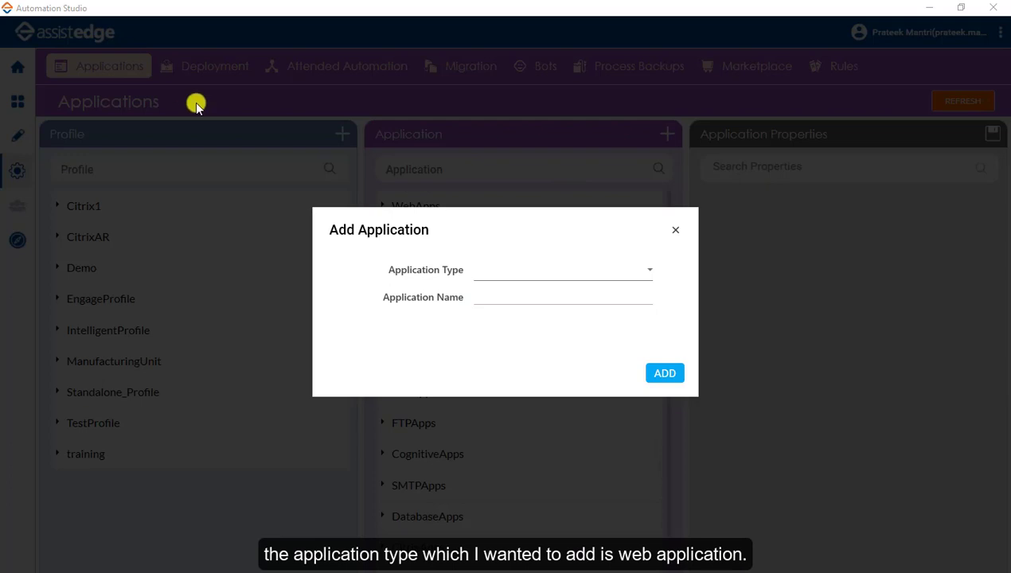
left_click(620, 191)
left_click(510, 219)
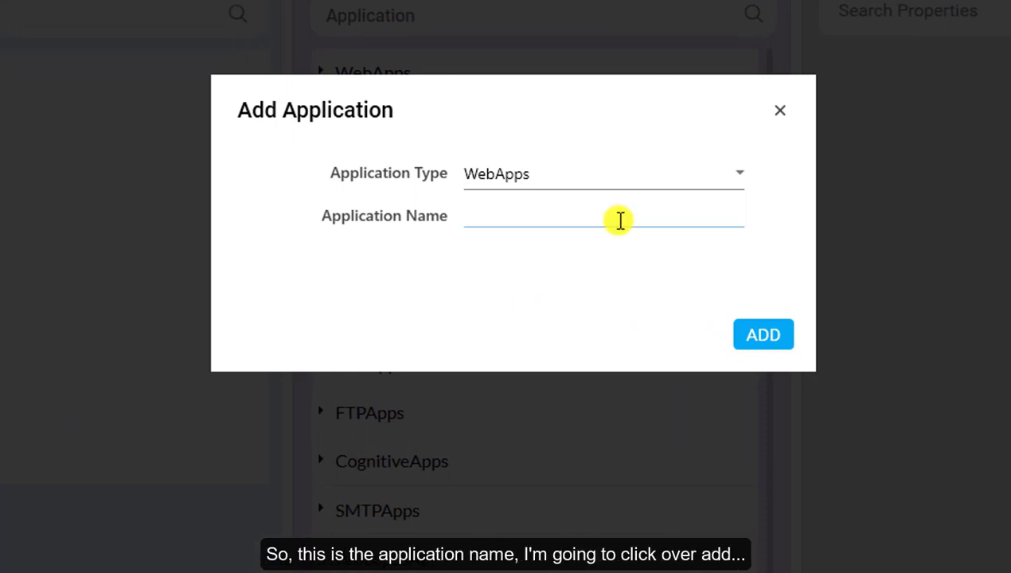
left_click(501, 212)
type("EdgeInventory")
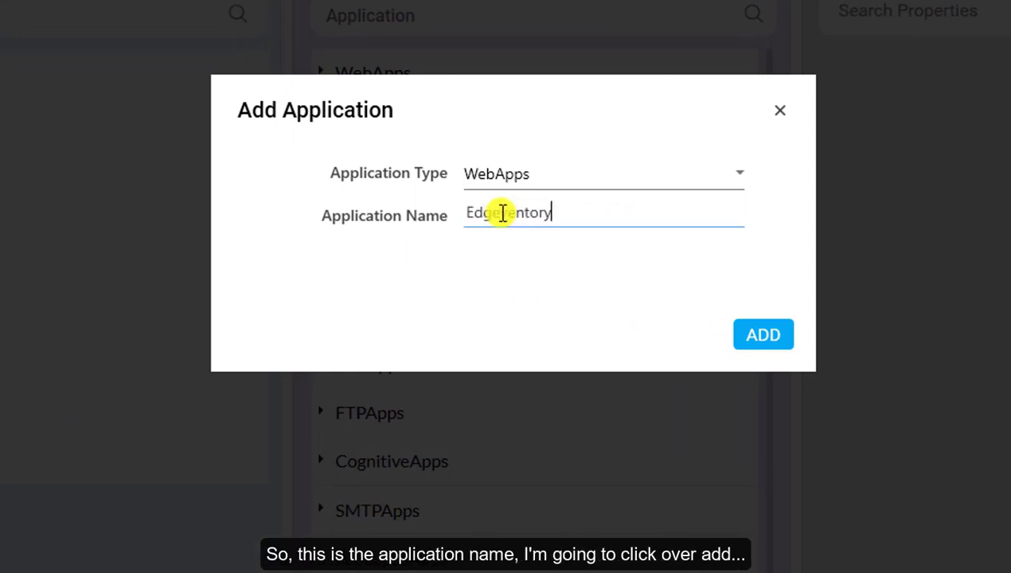
type("Site")
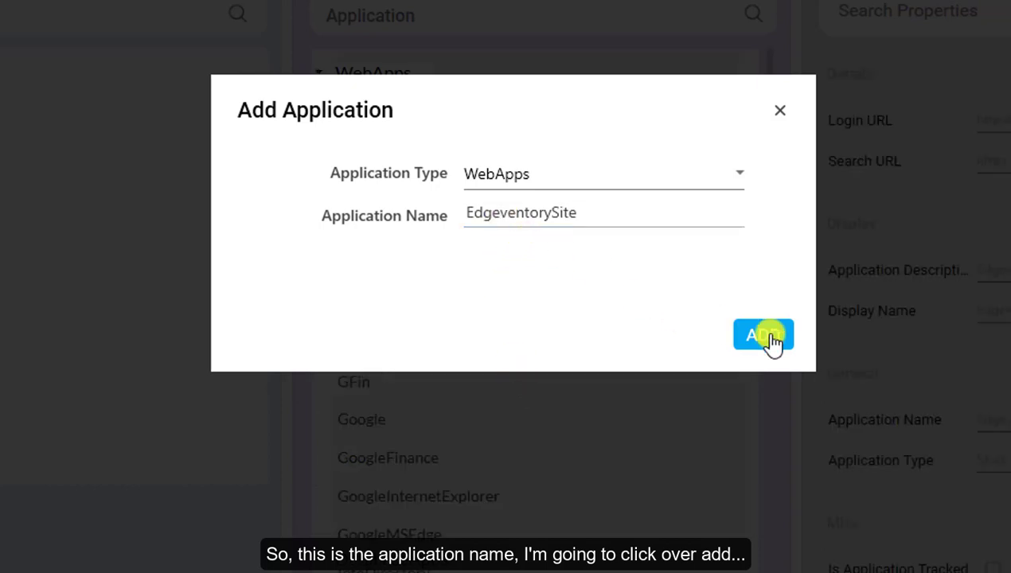
left_click(765, 337)
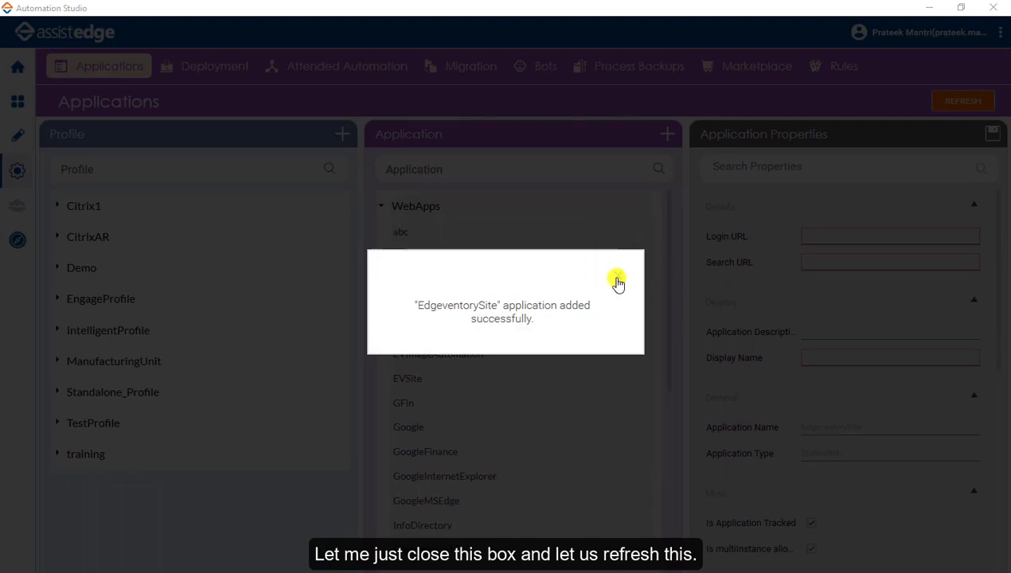
Dismiss the success message and show EdgeventorySite's Application Properties under WebApps.
left_click(617, 283)
left_click(381, 206)
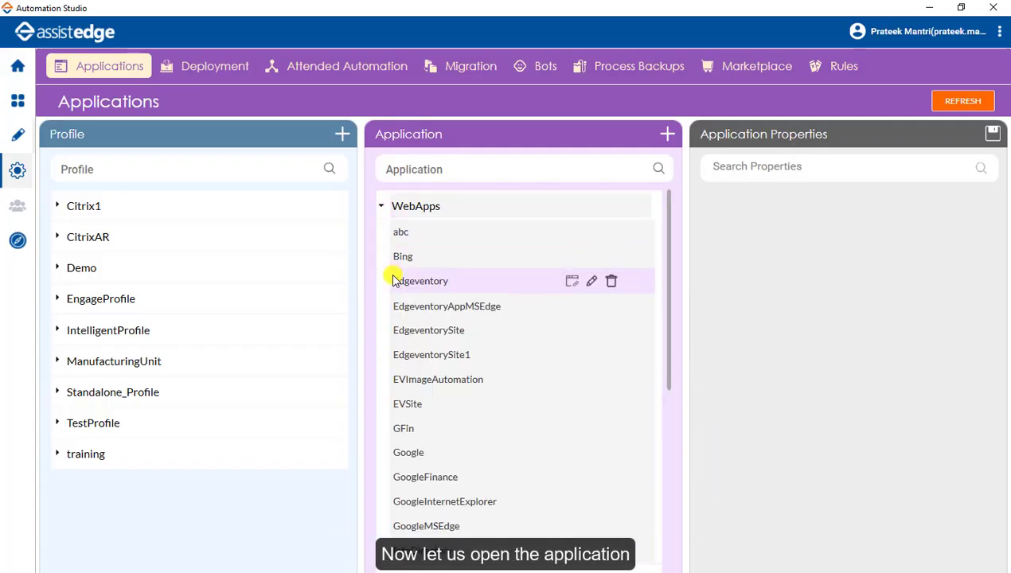
left_click(410, 333)
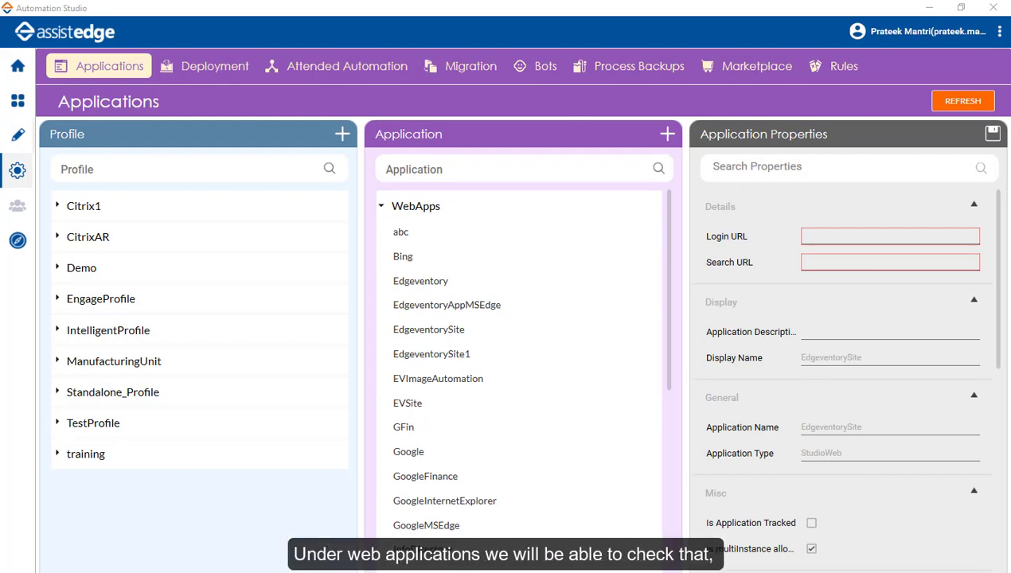
mouse_move(585, 311)
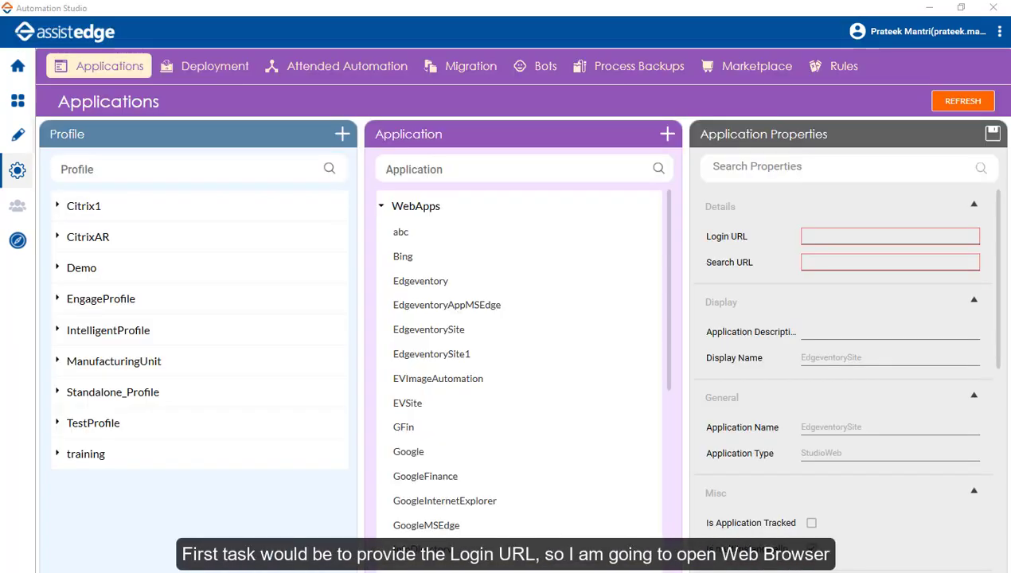
left_click(325, 571)
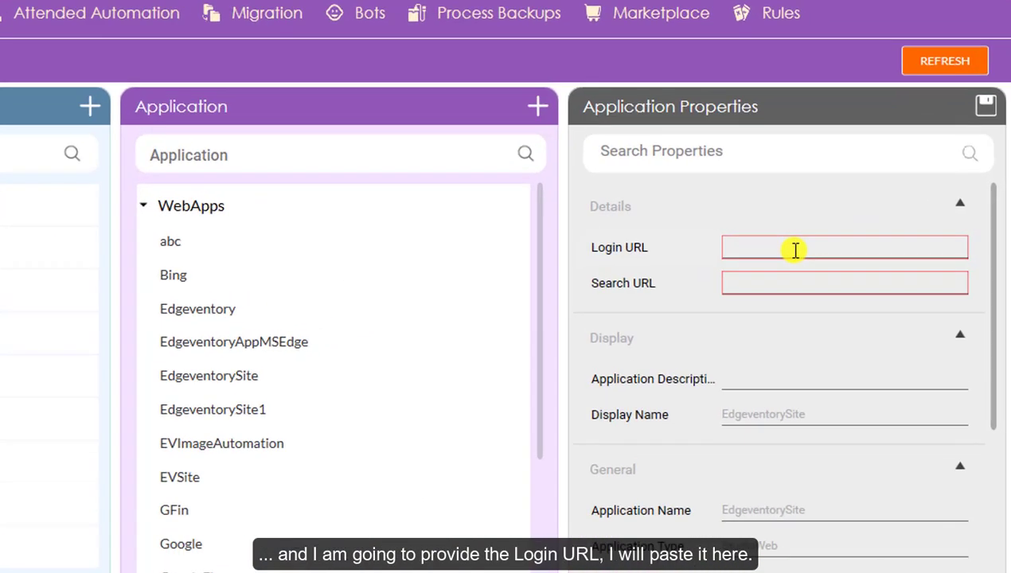
left_click(794, 250)
type("http://10.73.14.64:5204/")
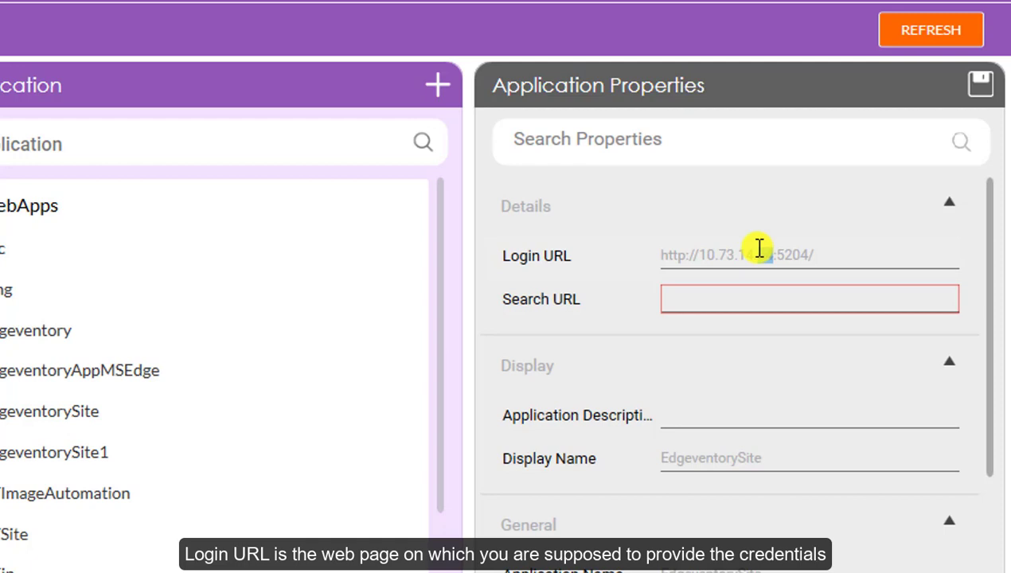
left_click(773, 289)
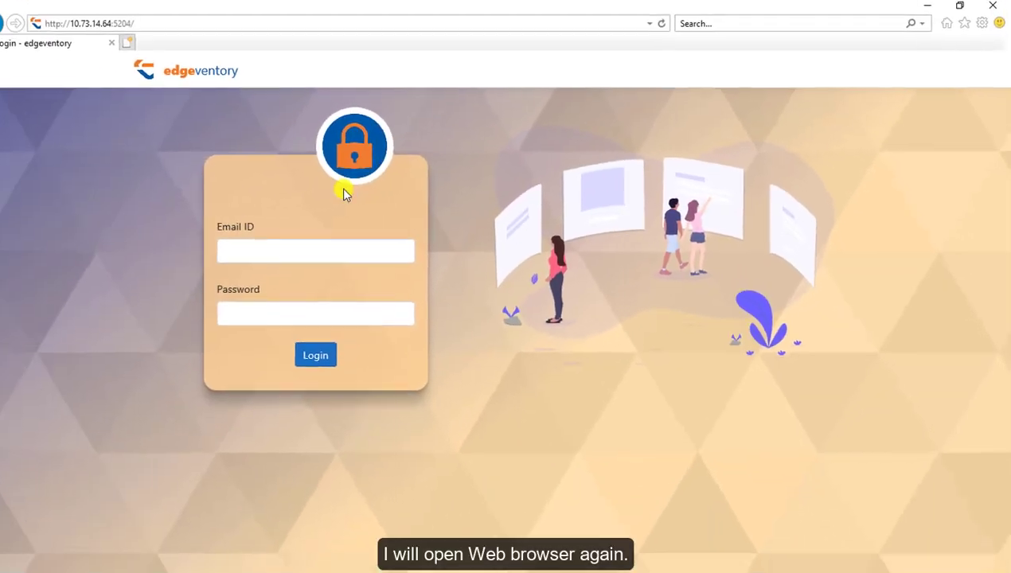
left_click(308, 246)
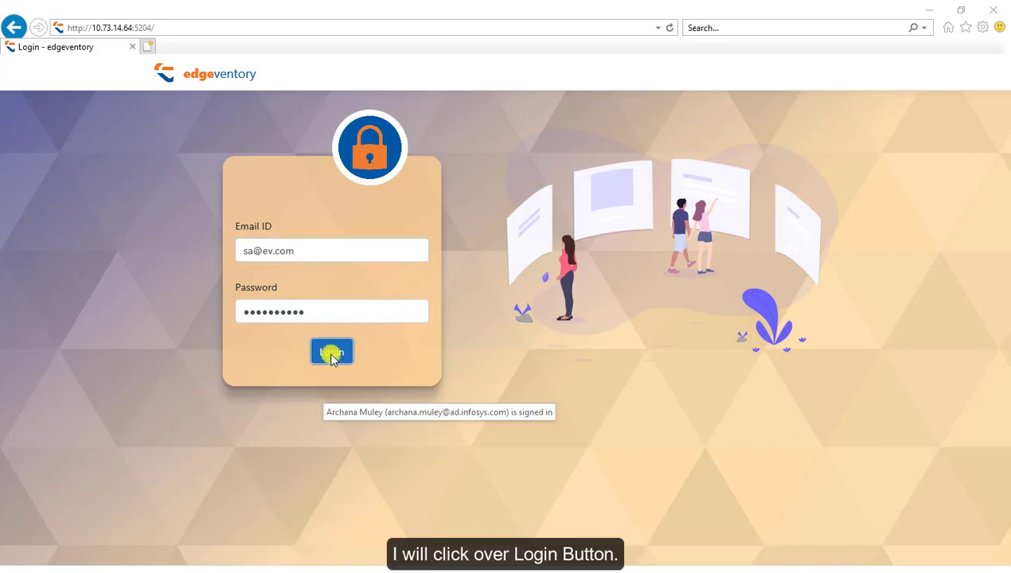
left_click(332, 351)
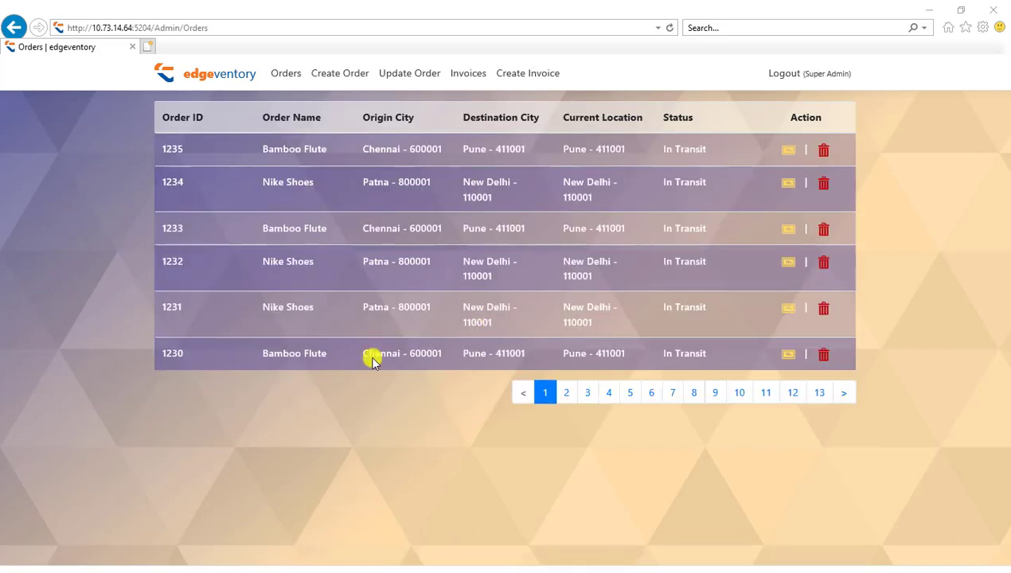
left_click(318, 31)
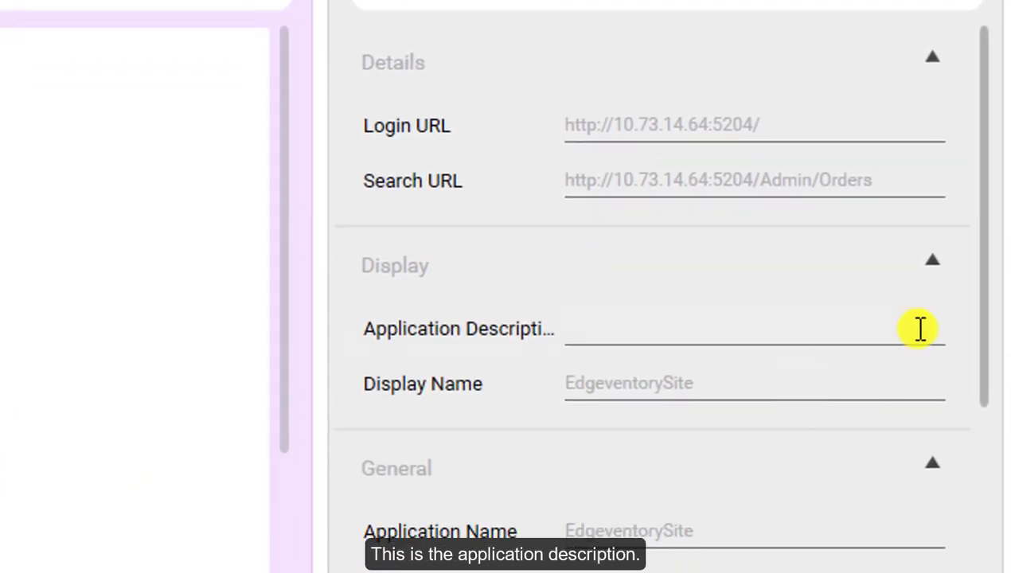
Enter 'EdgeventorySityAutomation' as the application description, keeping Display Name EdgeventorySite.
left_click(729, 321)
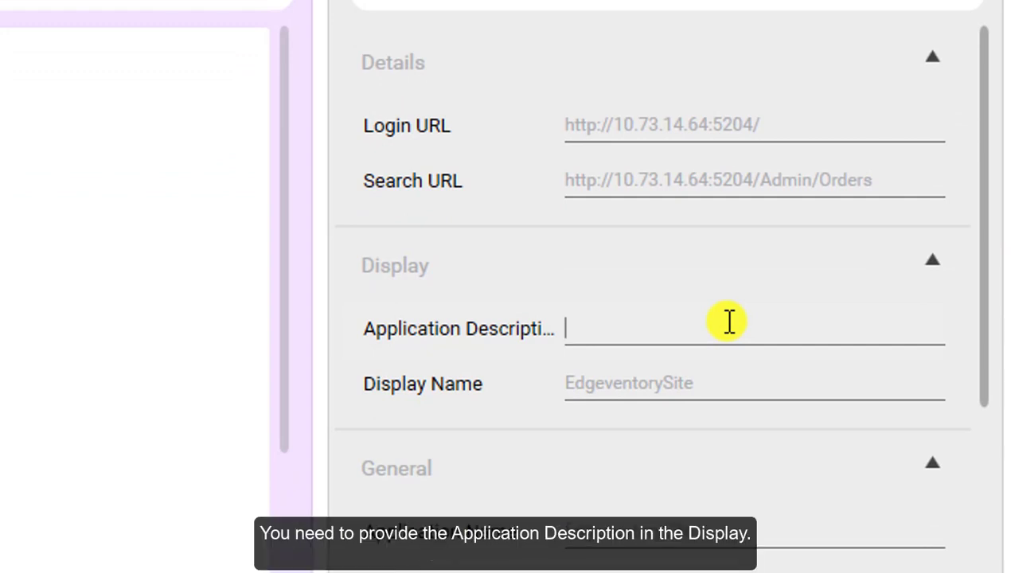
type("Ed")
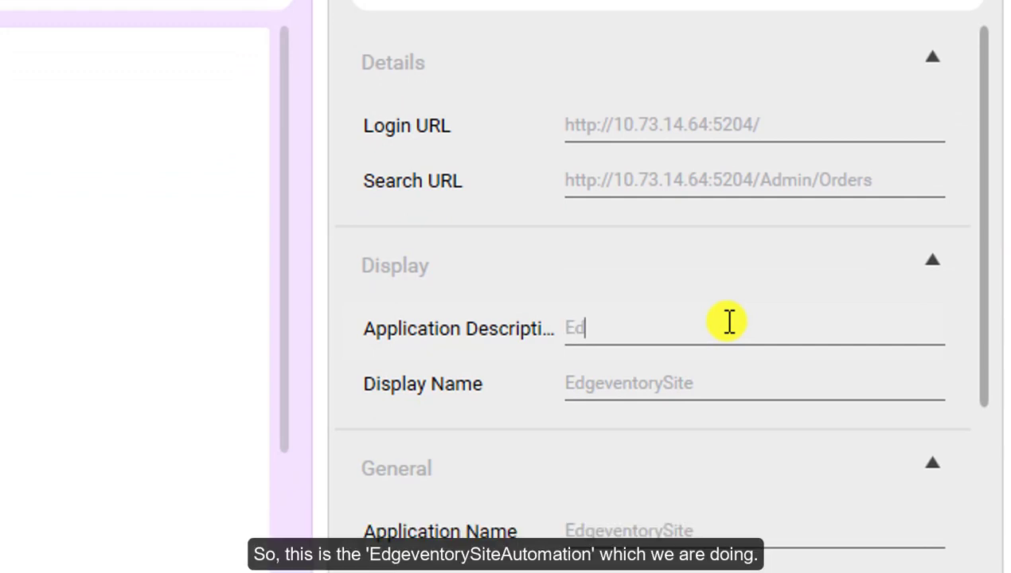
type("geven")
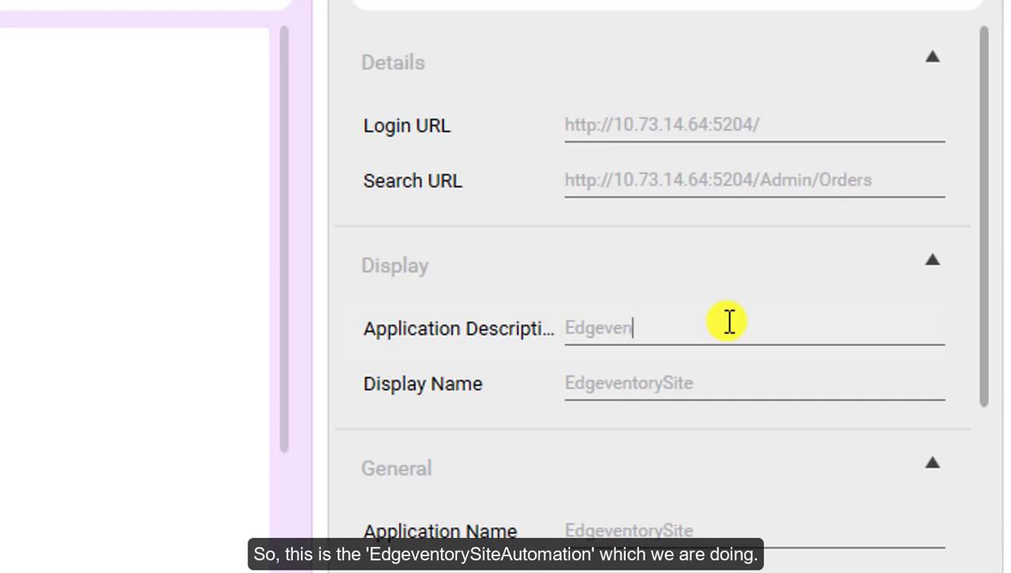
type("torySityAutomation")
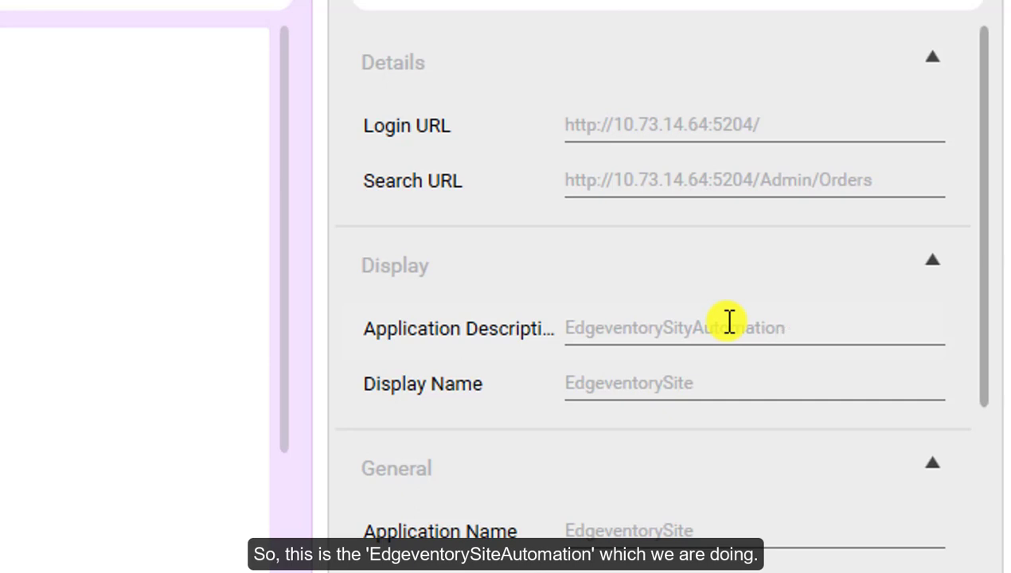
double_click(647, 384)
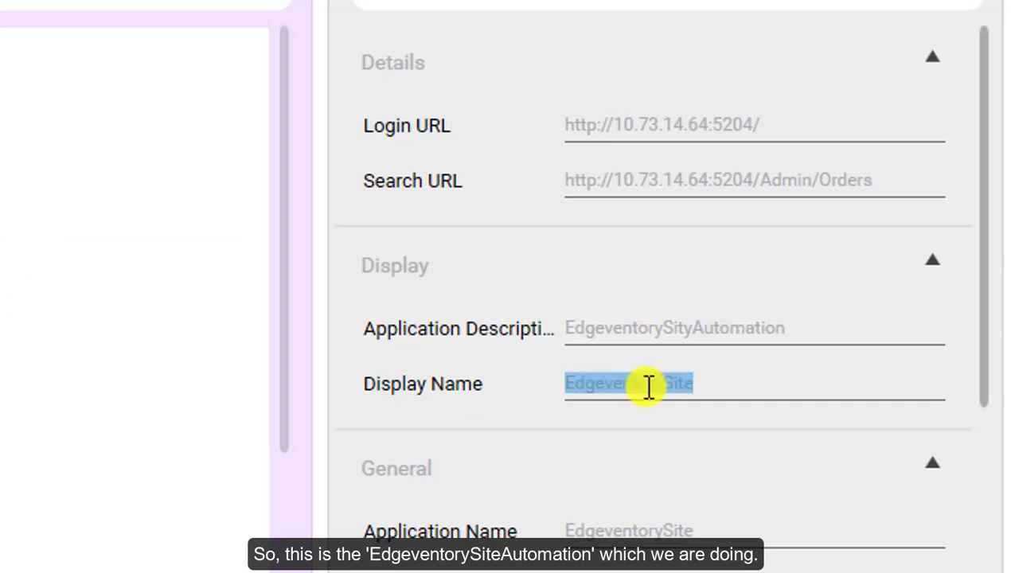
left_click(408, 471)
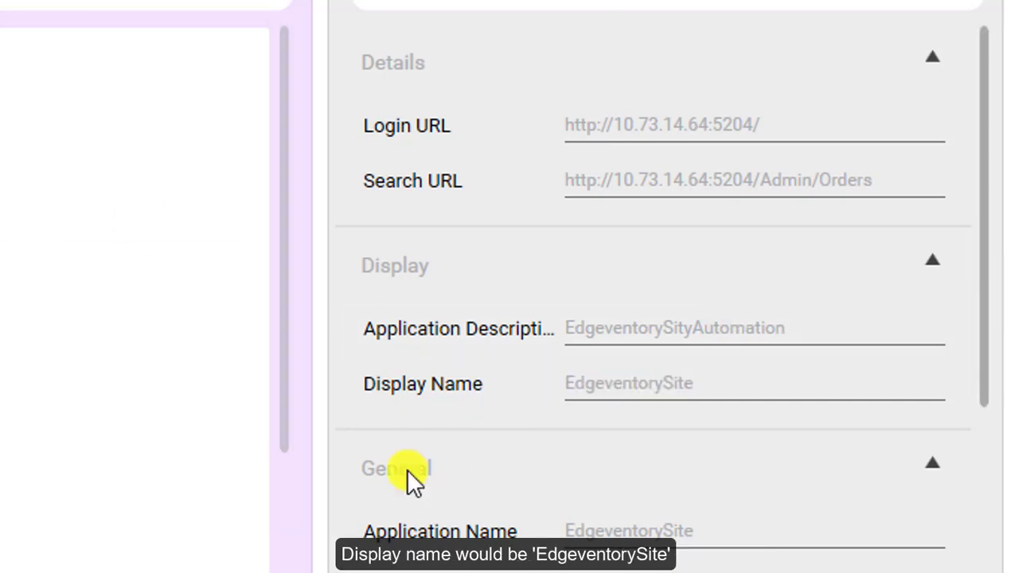
scroll(701, 334, "down", 4)
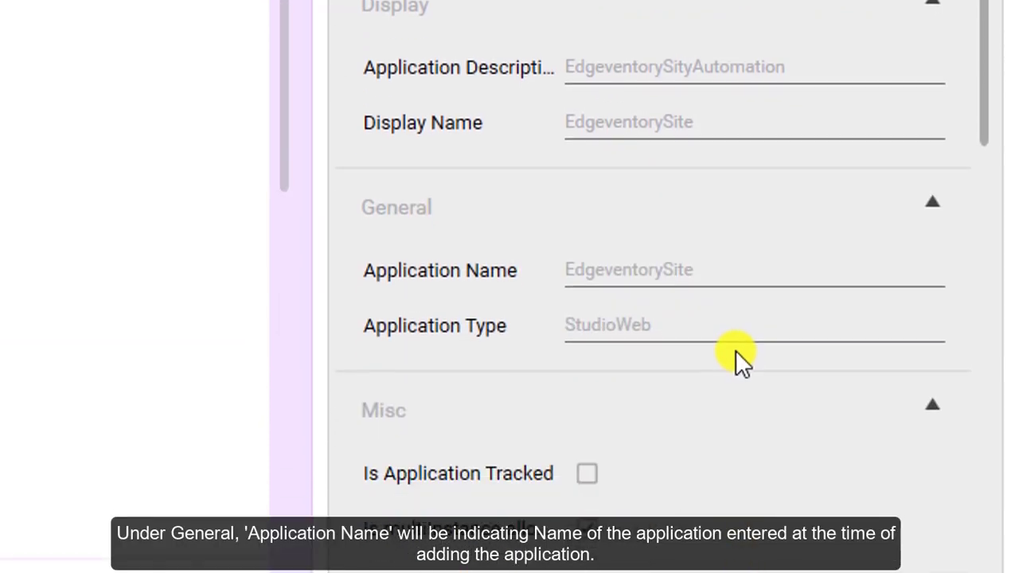
double_click(684, 263)
left_click(684, 263)
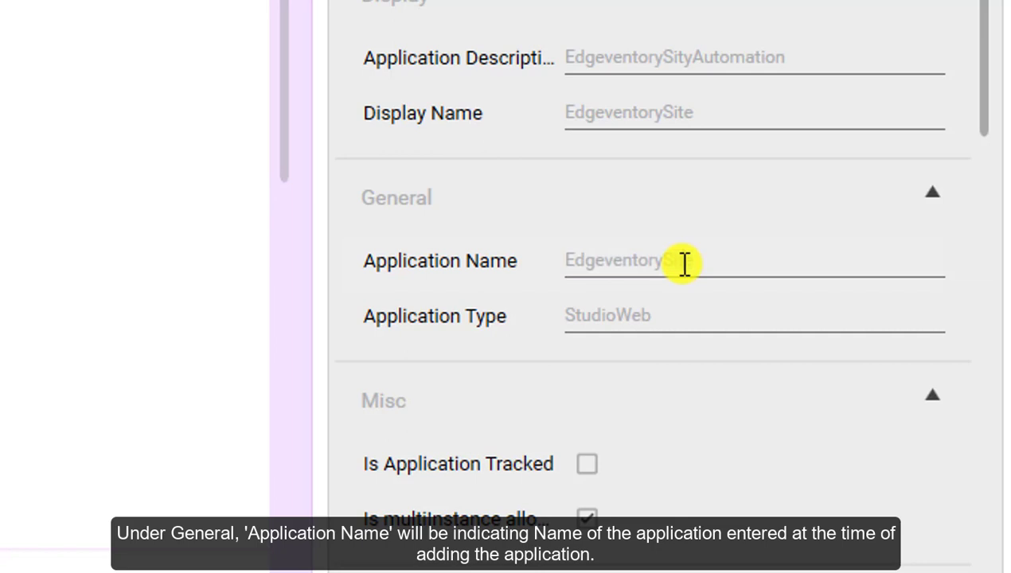
double_click(684, 263)
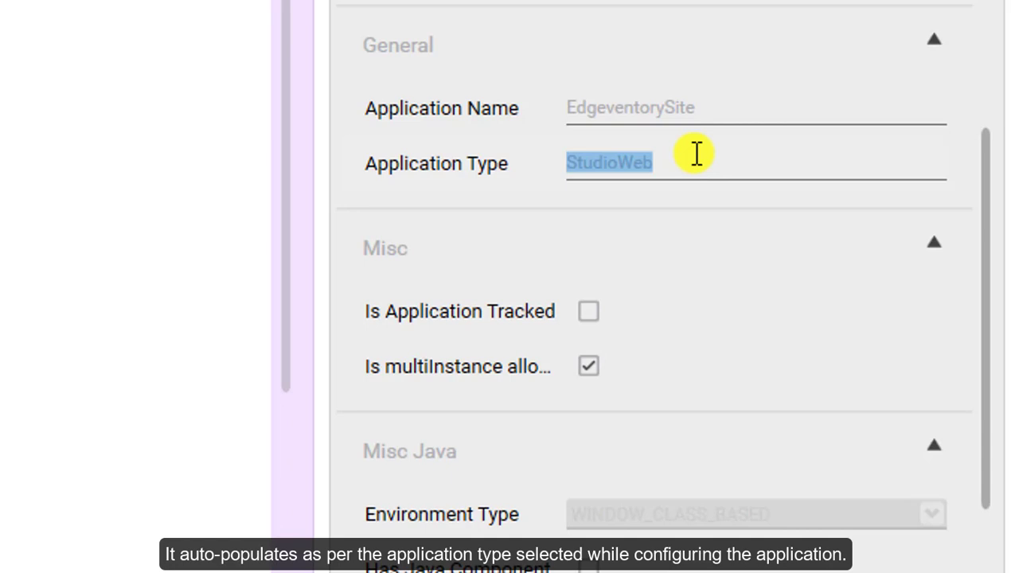
left_click(741, 149)
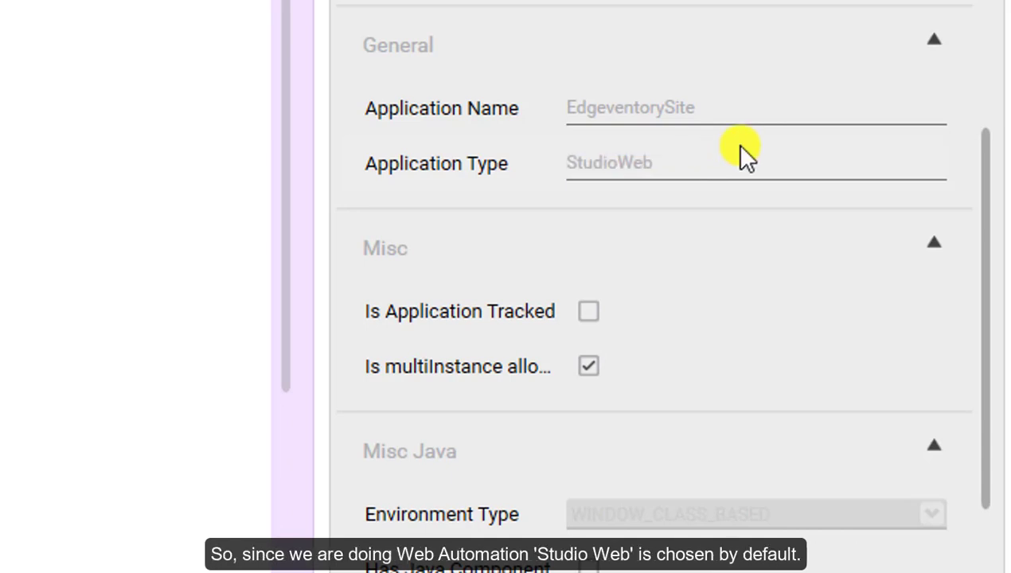
double_click(679, 162)
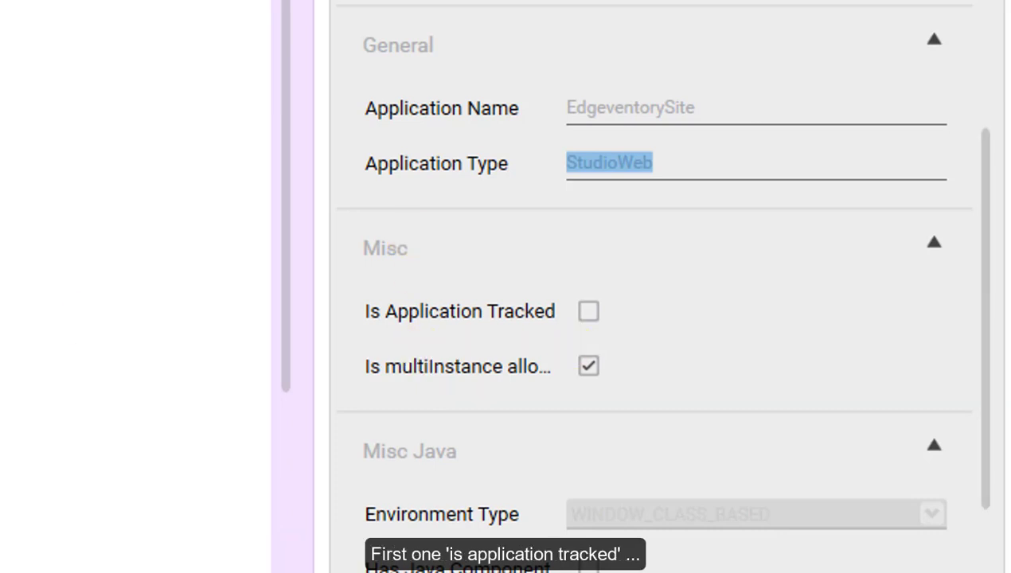
left_click(560, 322)
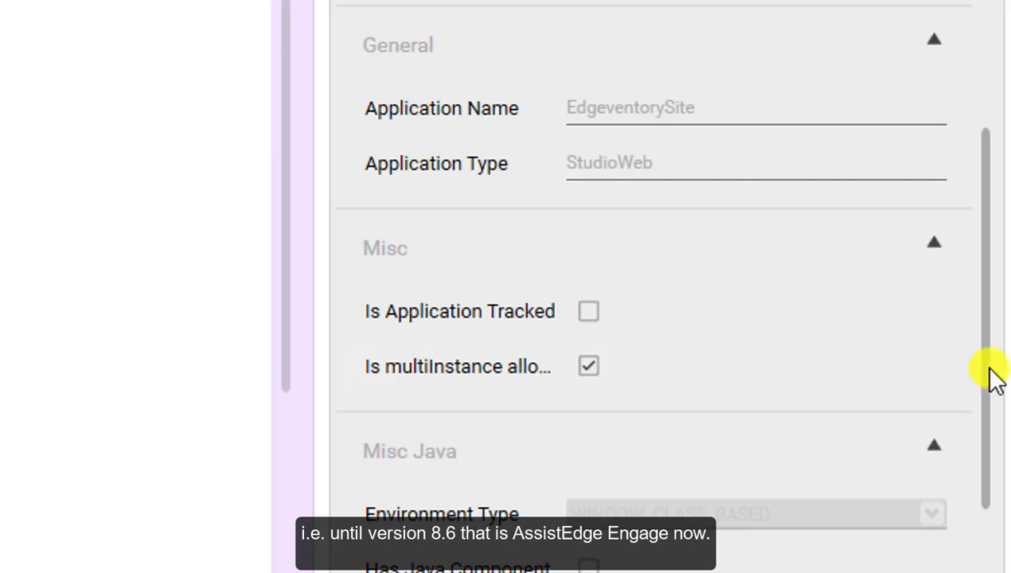
left_click_drag(991, 379, 999, 571)
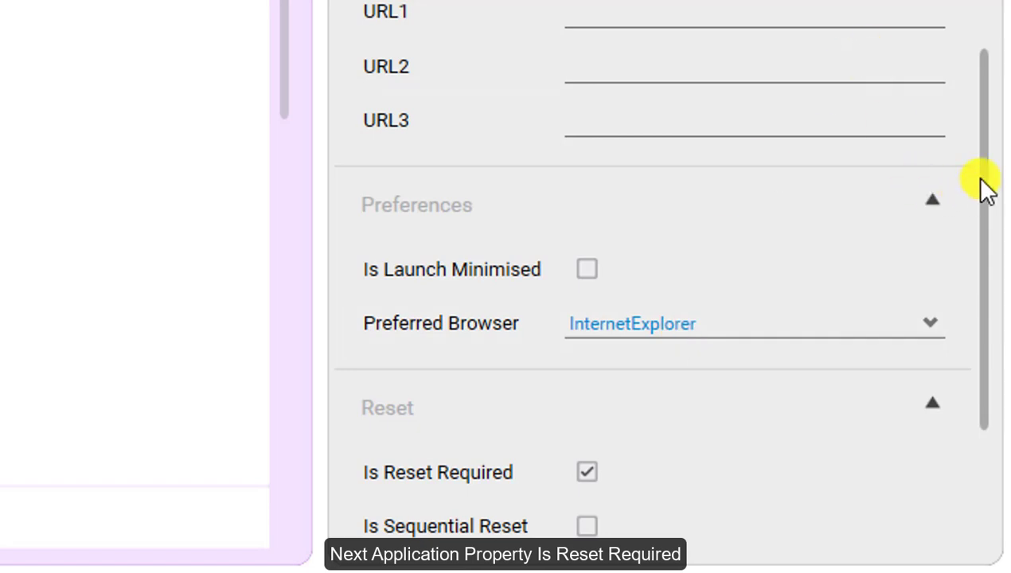
Tick Is Sequential SignIn for EdgeventorySite and save its application properties.
scroll(511, 206, "down", 3)
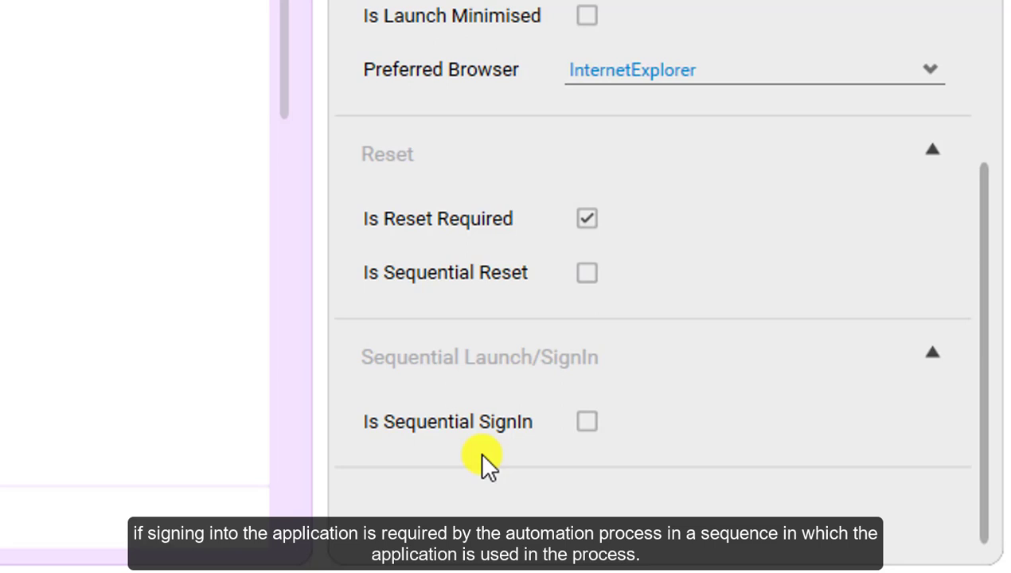
left_click(589, 423)
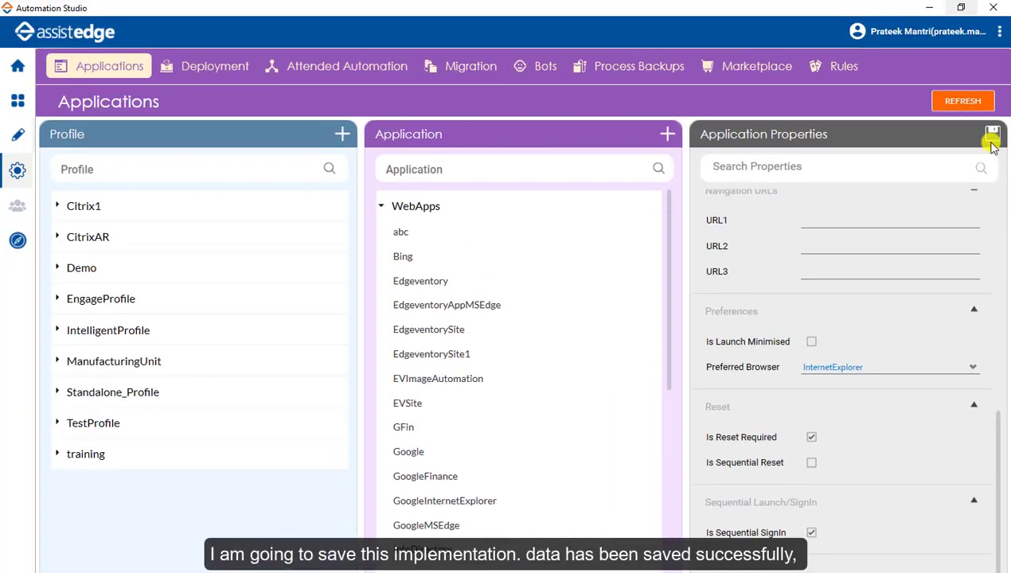
left_click(992, 122)
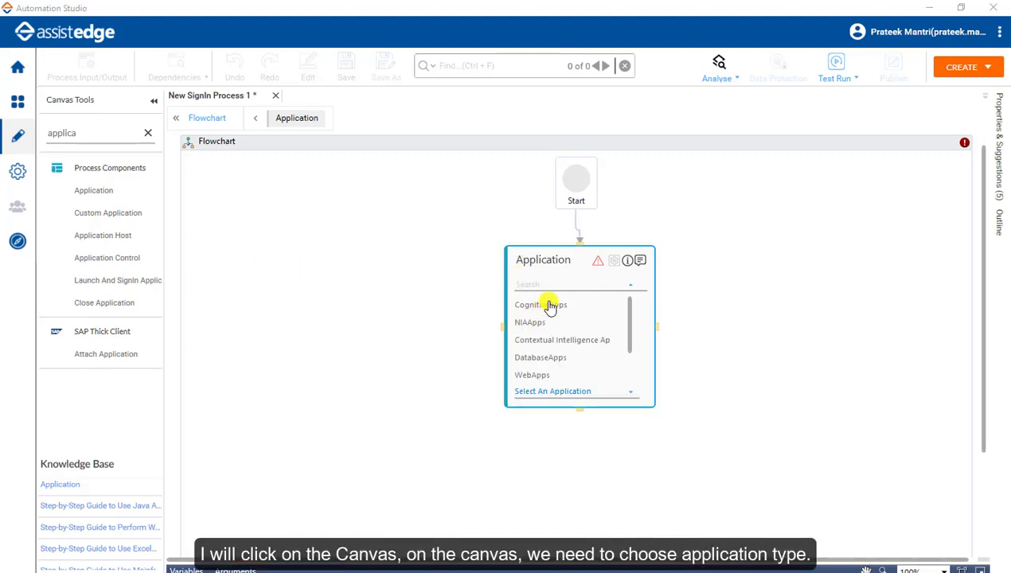
Link the Application node to WebApps app EdgeventorySite and launch its login page in web mode.
left_click(533, 375)
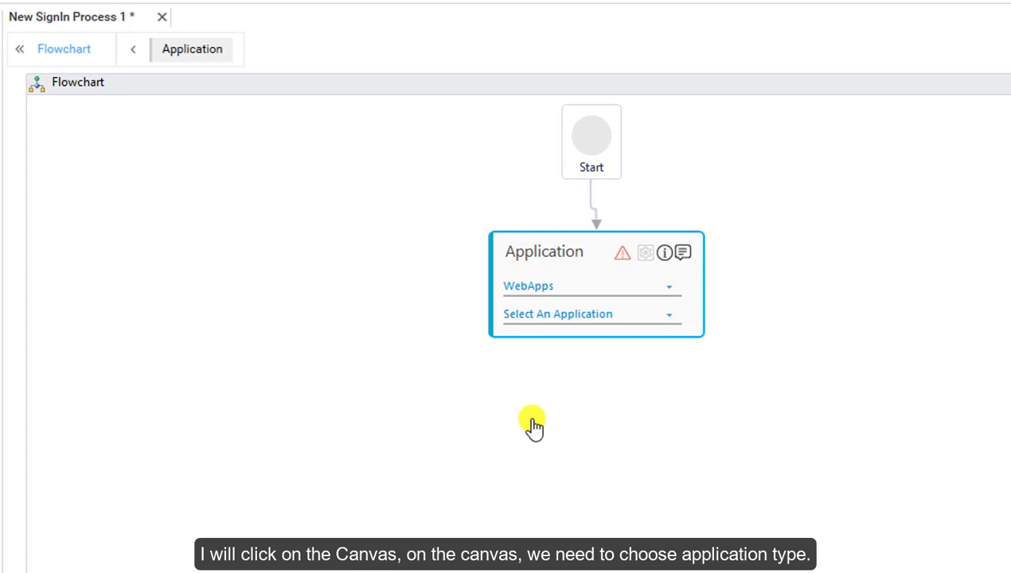
left_click(578, 319)
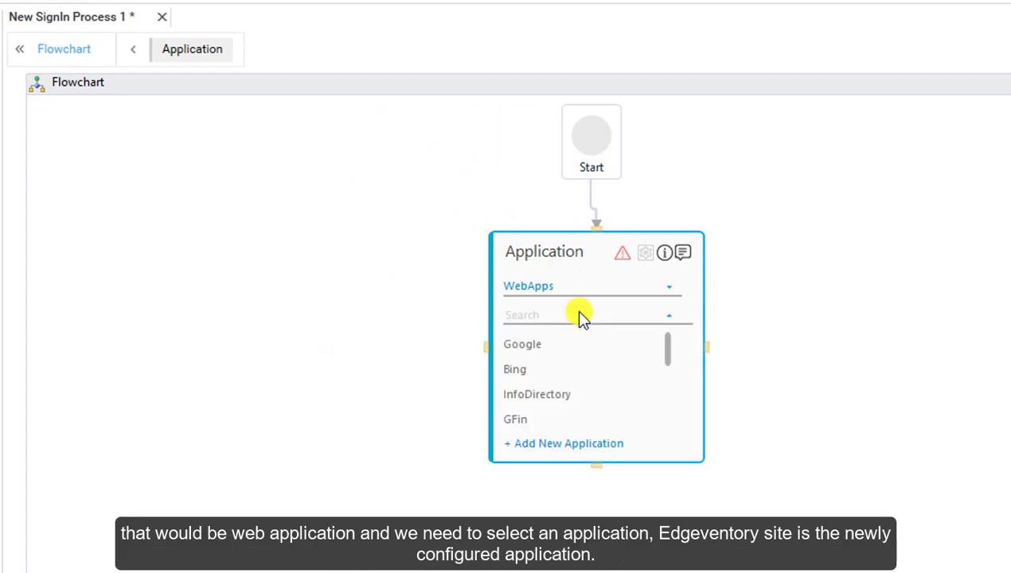
scroll(585, 414, "down", 2)
left_click(584, 429)
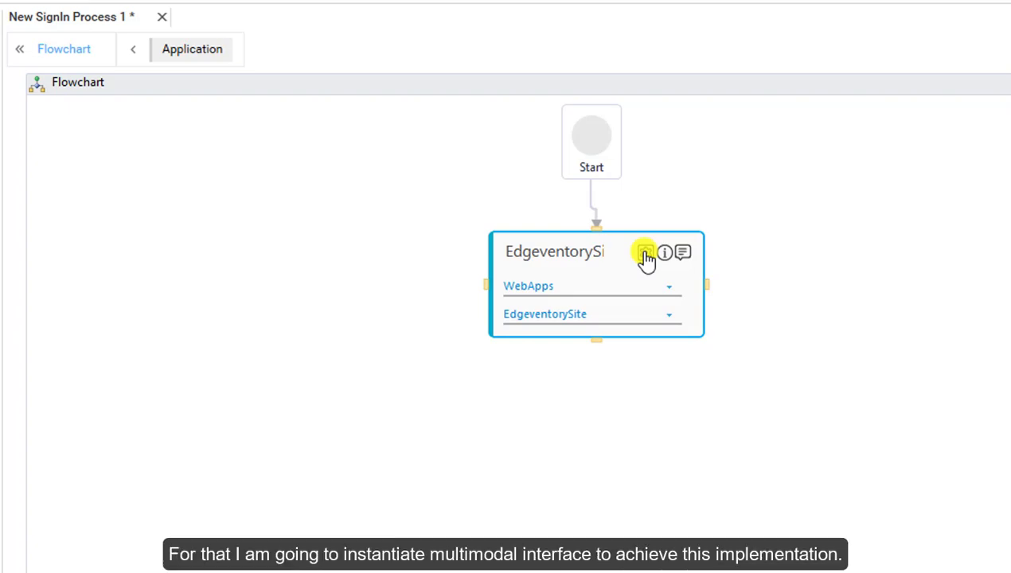
left_click(645, 254)
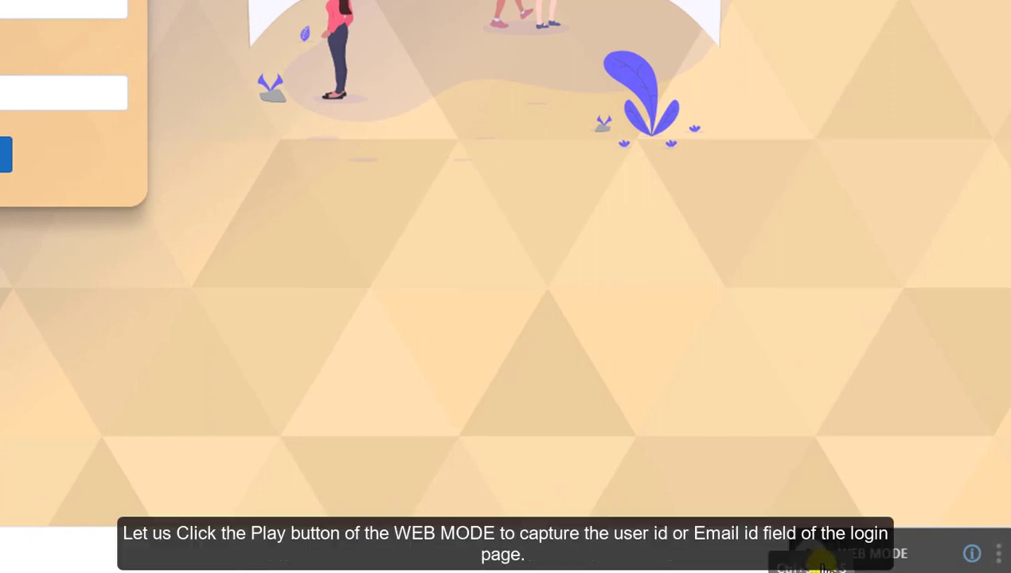
Capture the login page's Email ID textbox in Web Mode and list its available actions.
left_click(825, 564)
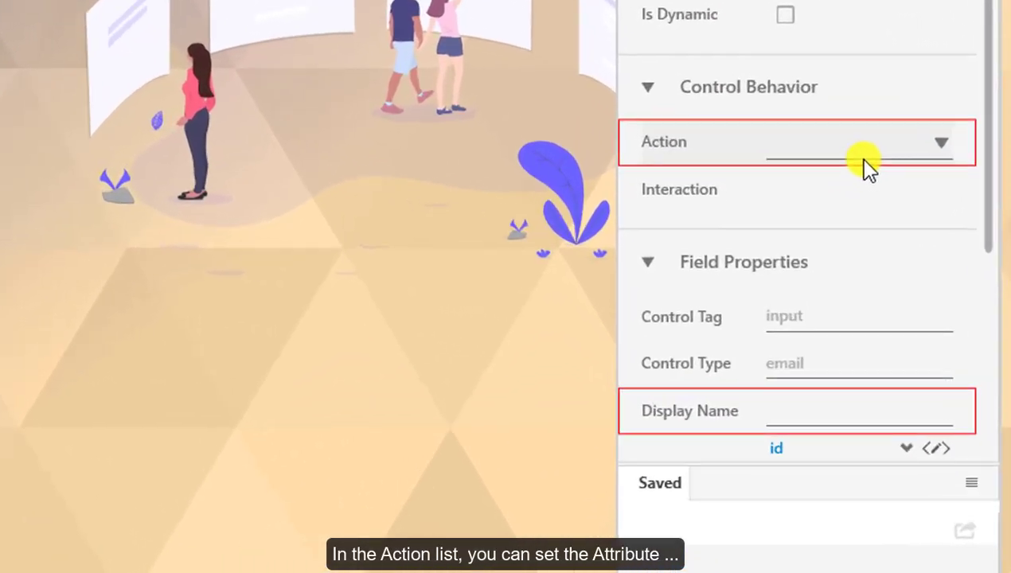
left_click(868, 159)
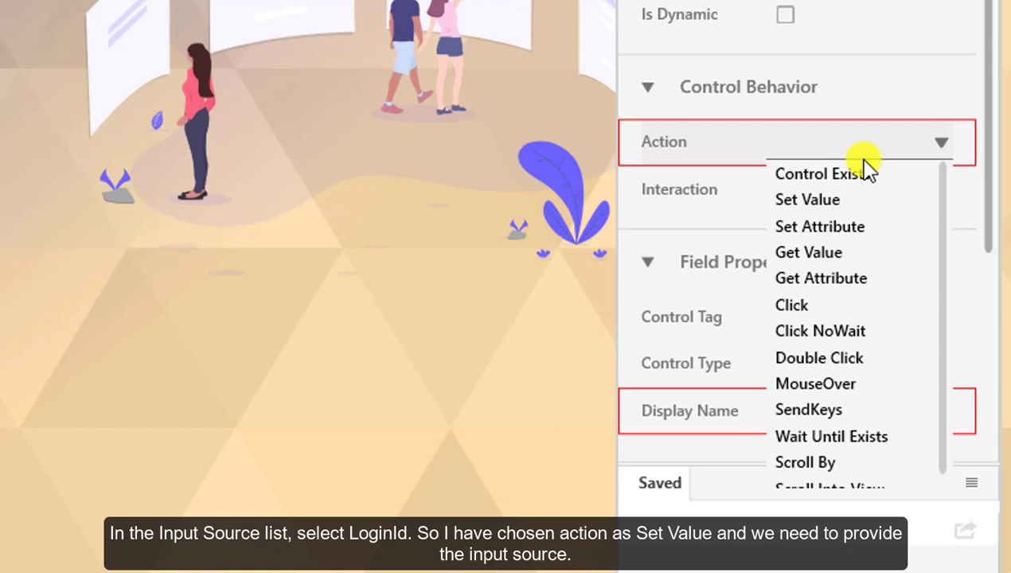
Give the Email ID field action Set Value, input source LoginId and display name Set_LoginId.
left_click(807, 199)
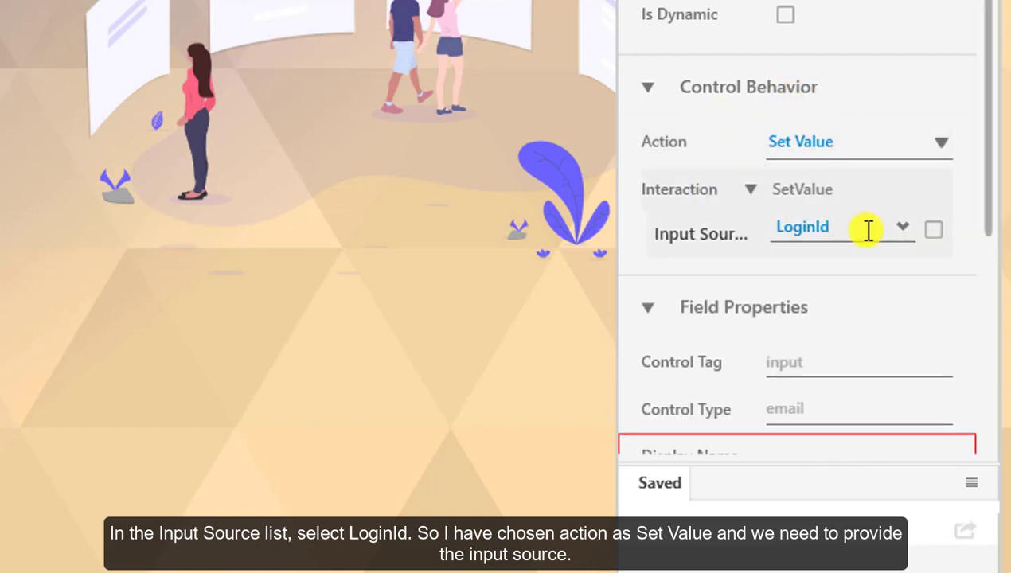
left_click(903, 231)
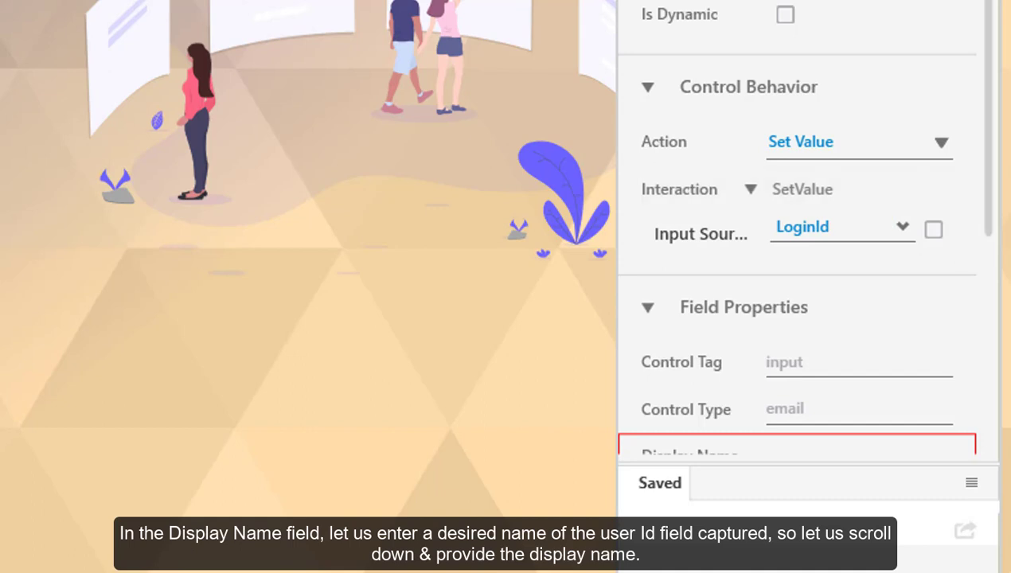
scroll(797, 260, "down", 3)
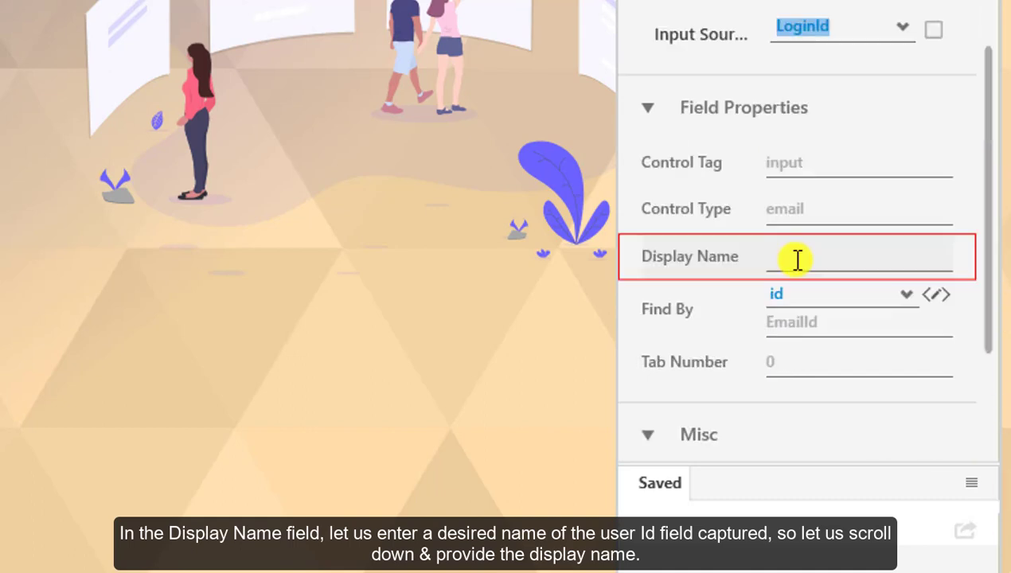
left_click(797, 259)
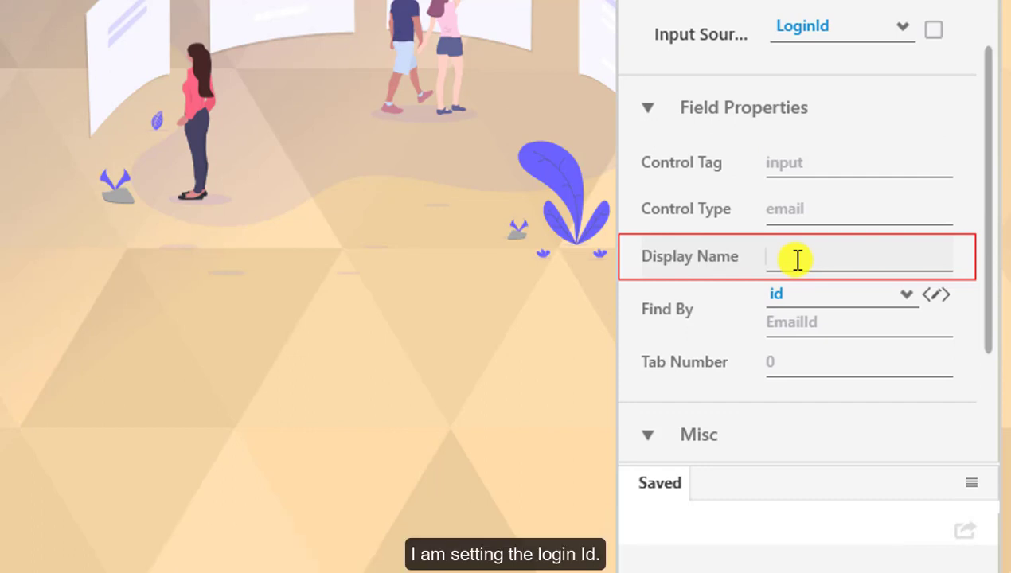
type("Set_LoginId")
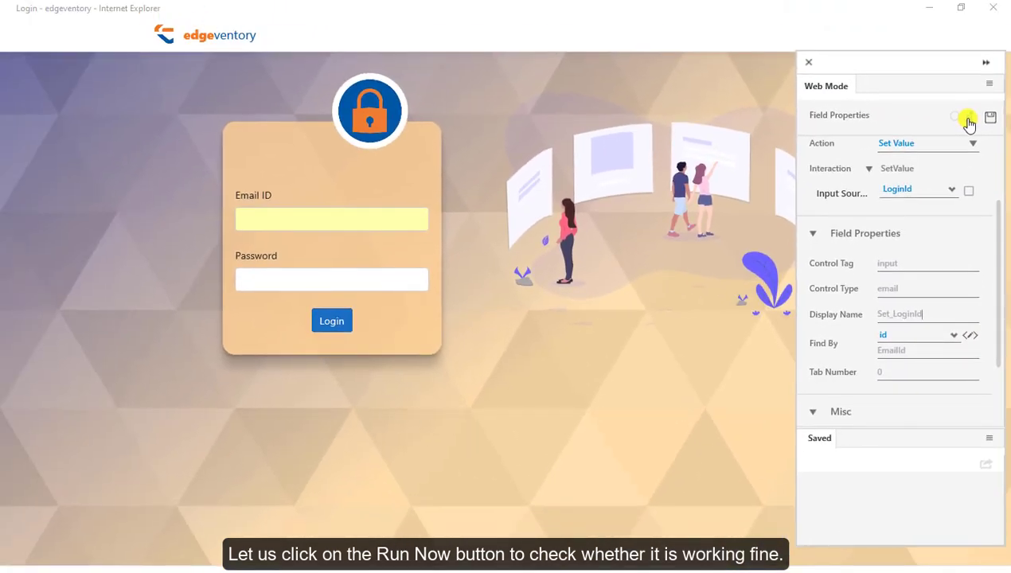
Test-run and save Set_LoginId, then check that Email ID holds the LoginId value.
left_click(968, 121)
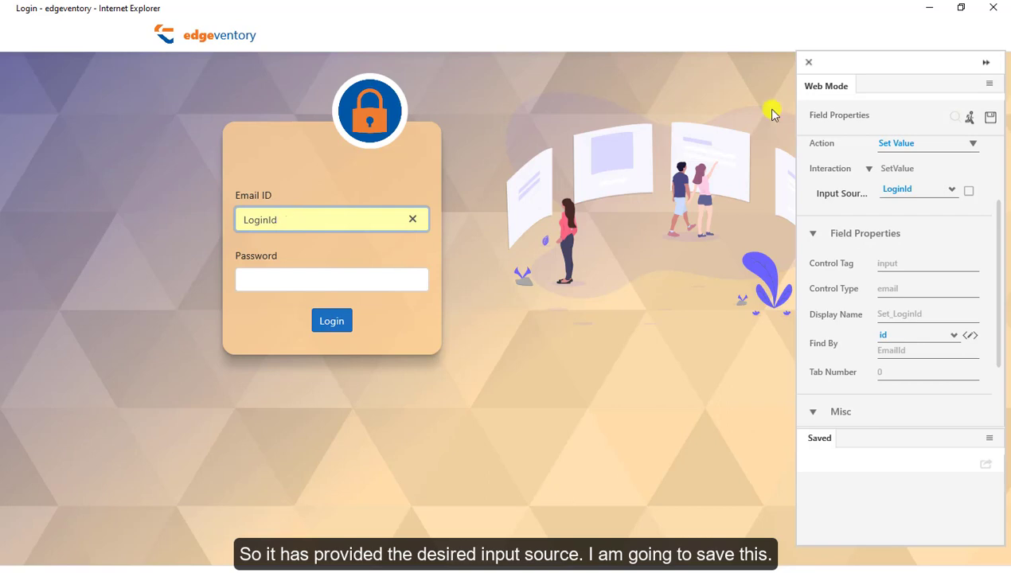
left_click(991, 122)
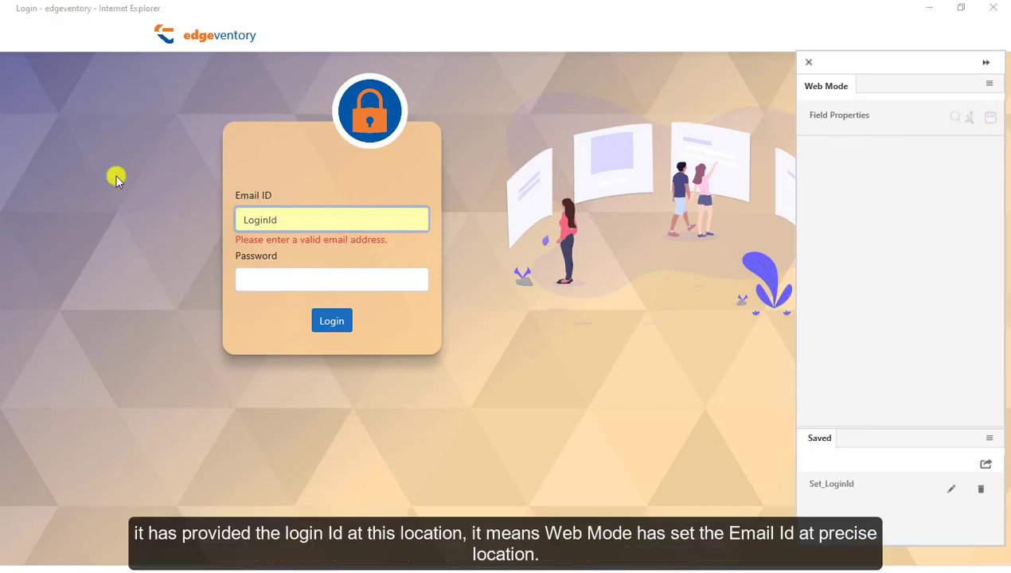
left_click(299, 220)
double_click(299, 221)
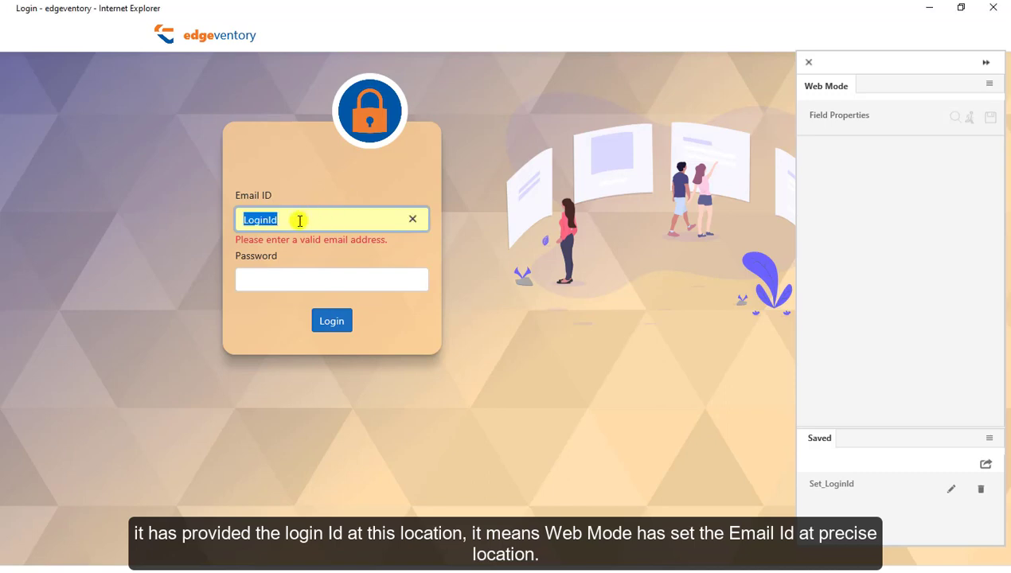